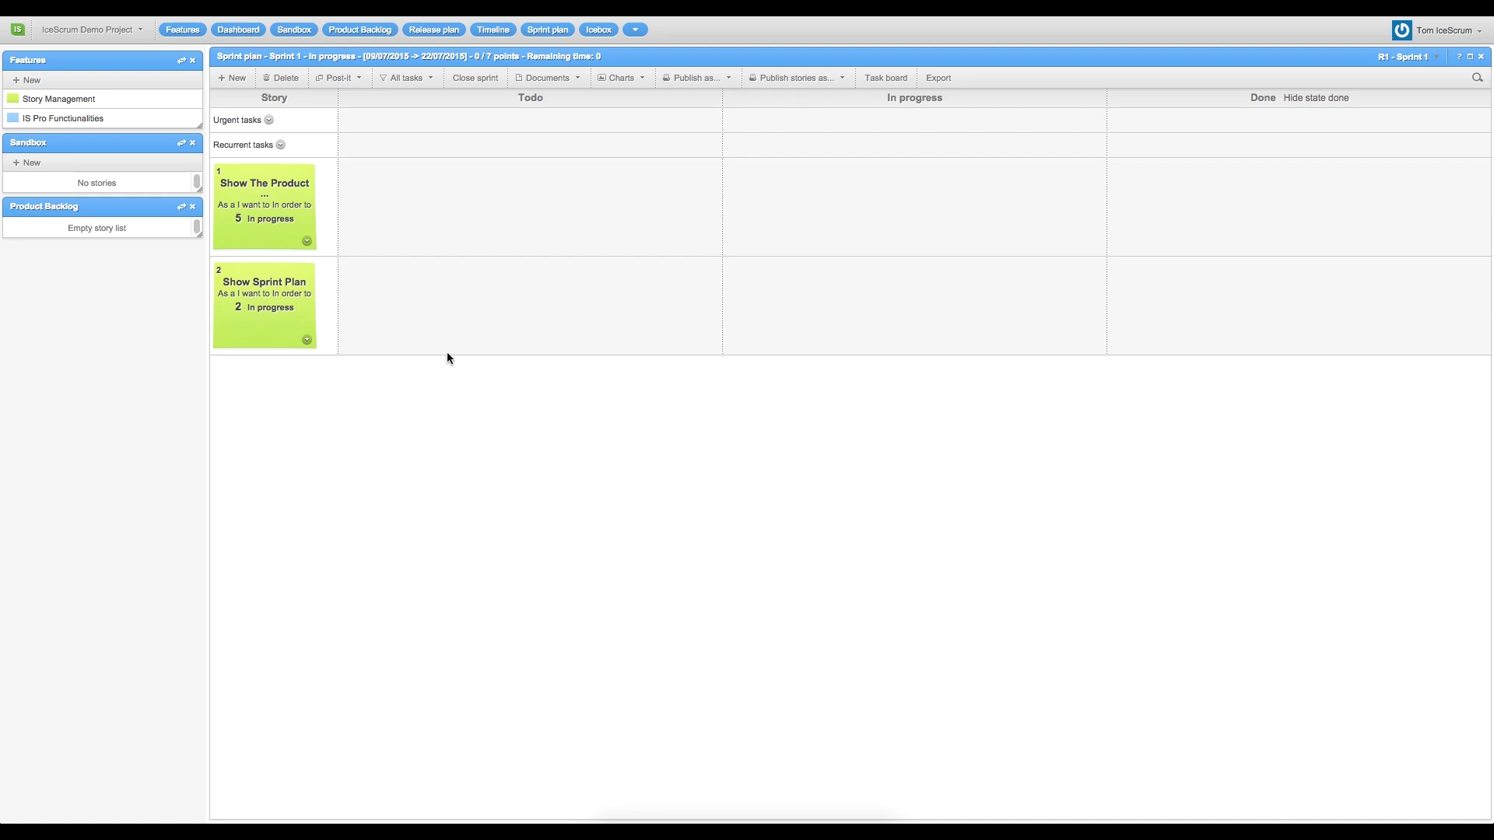
# - Create and save the task 'Backlog Demonstration', attached to the Show The Product Backlog story
pyautogui.click(232, 79)
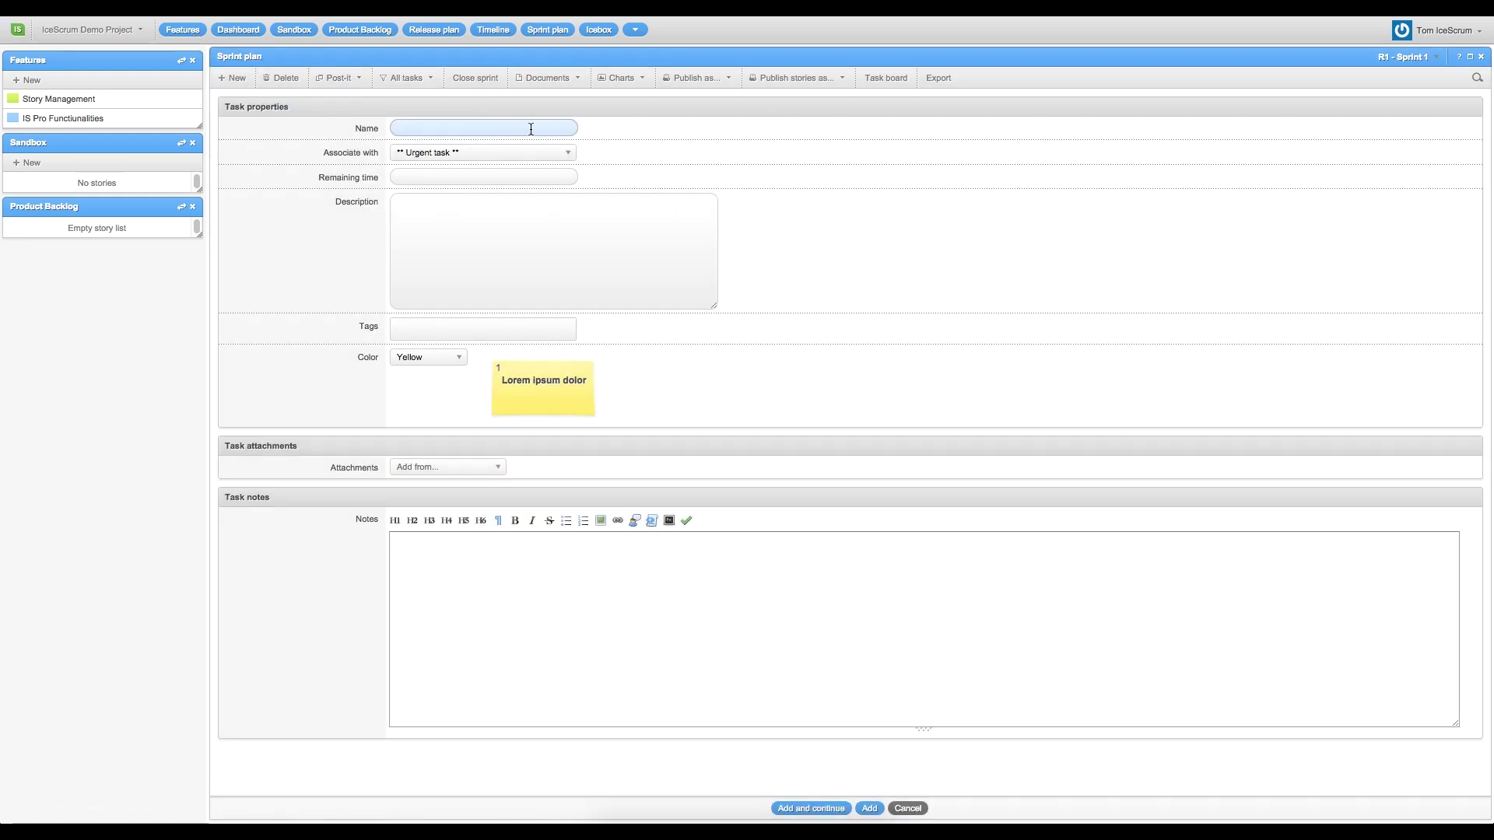
pyautogui.write('Backlog Demonstration')
pyautogui.click(495, 155)
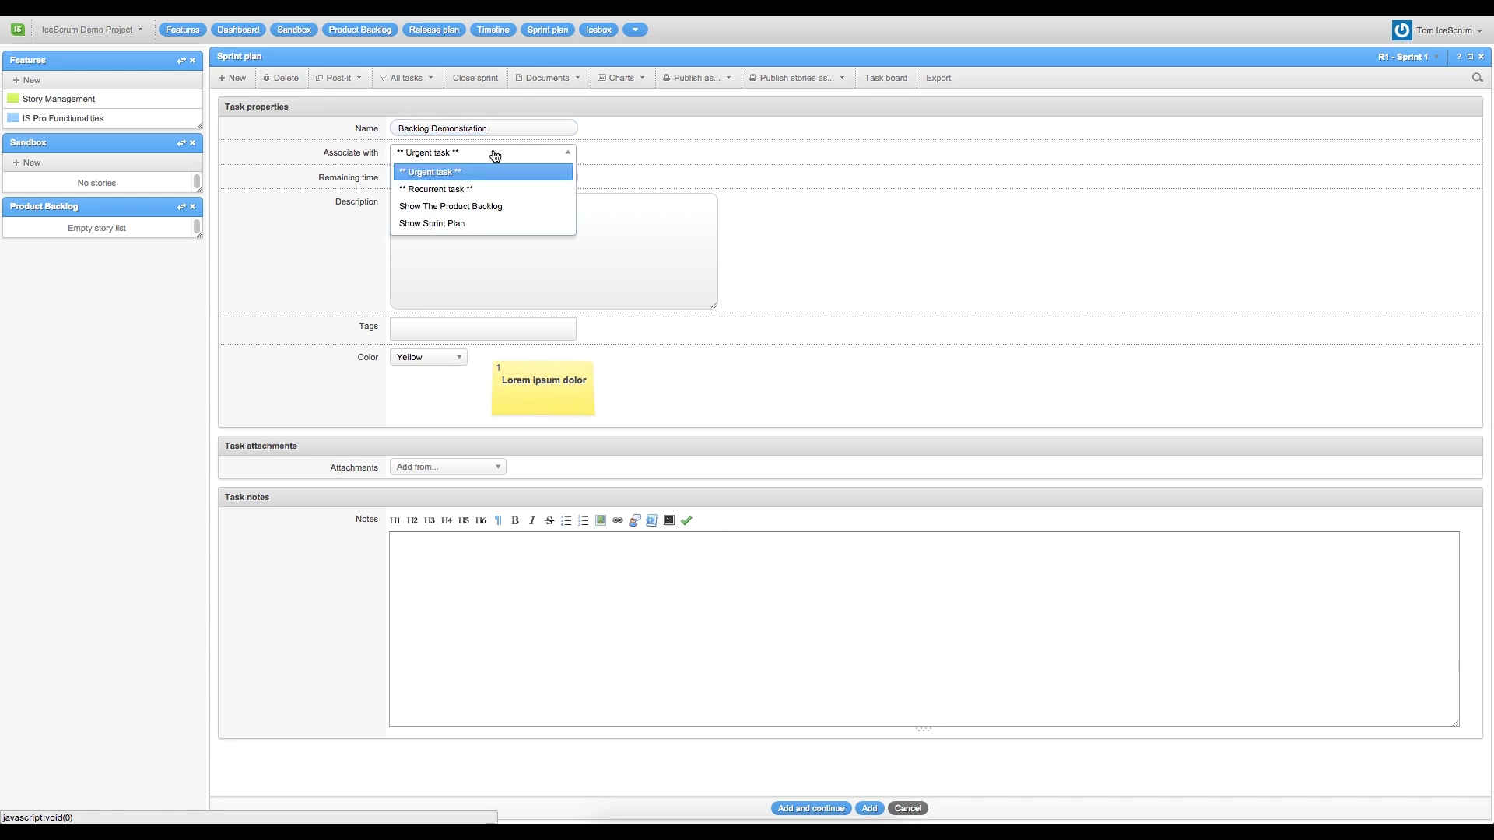
pyautogui.click(491, 206)
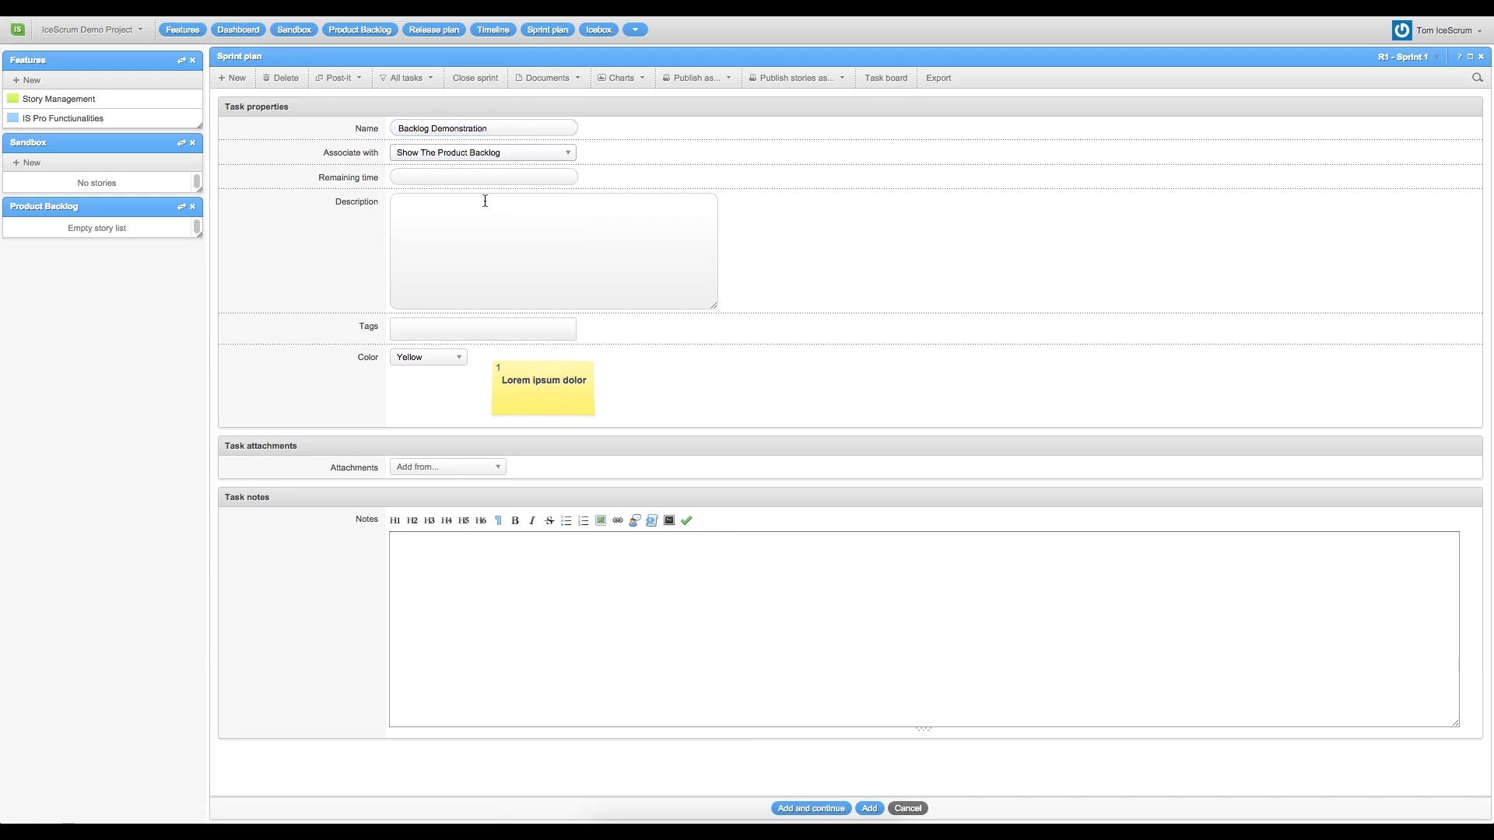
pyautogui.click(809, 809)
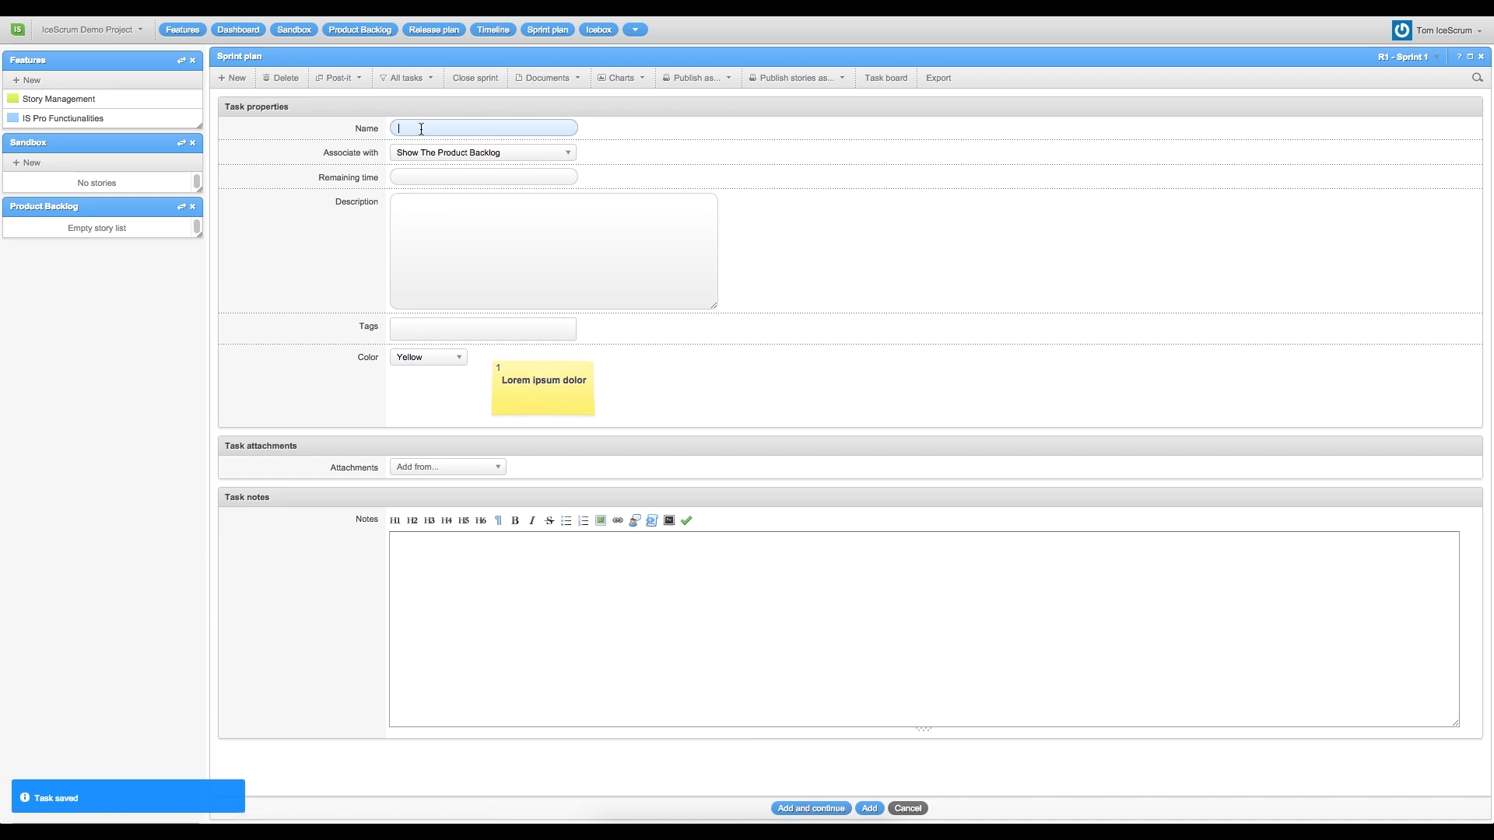
# - Add the task 'Sprint Plan Features Demonstration' under the Show Sprint Plan story
pyautogui.write('Sprint Plan')
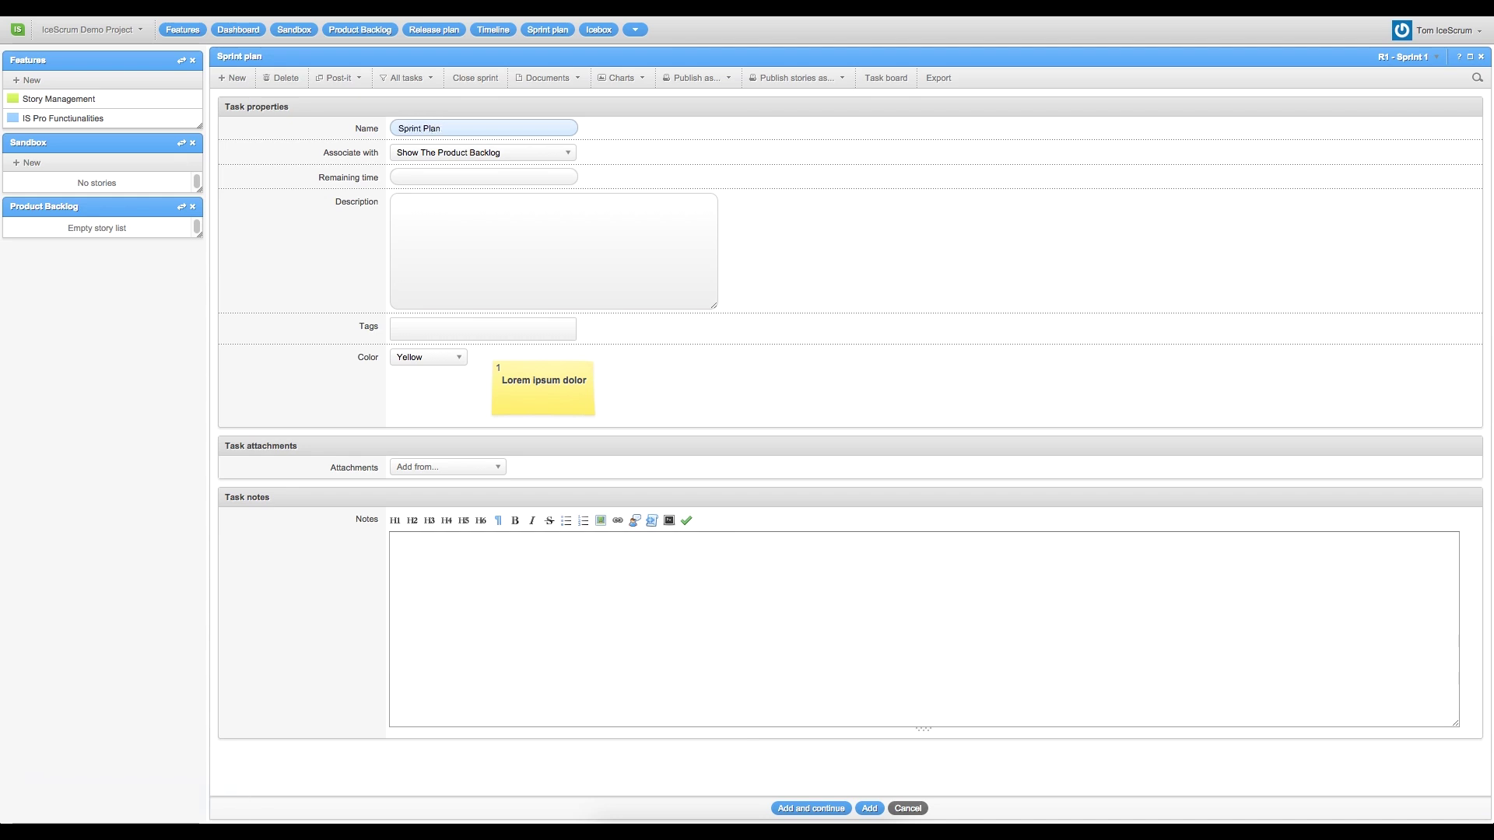
pyautogui.write(' Features Demonstration')
pyautogui.click(529, 161)
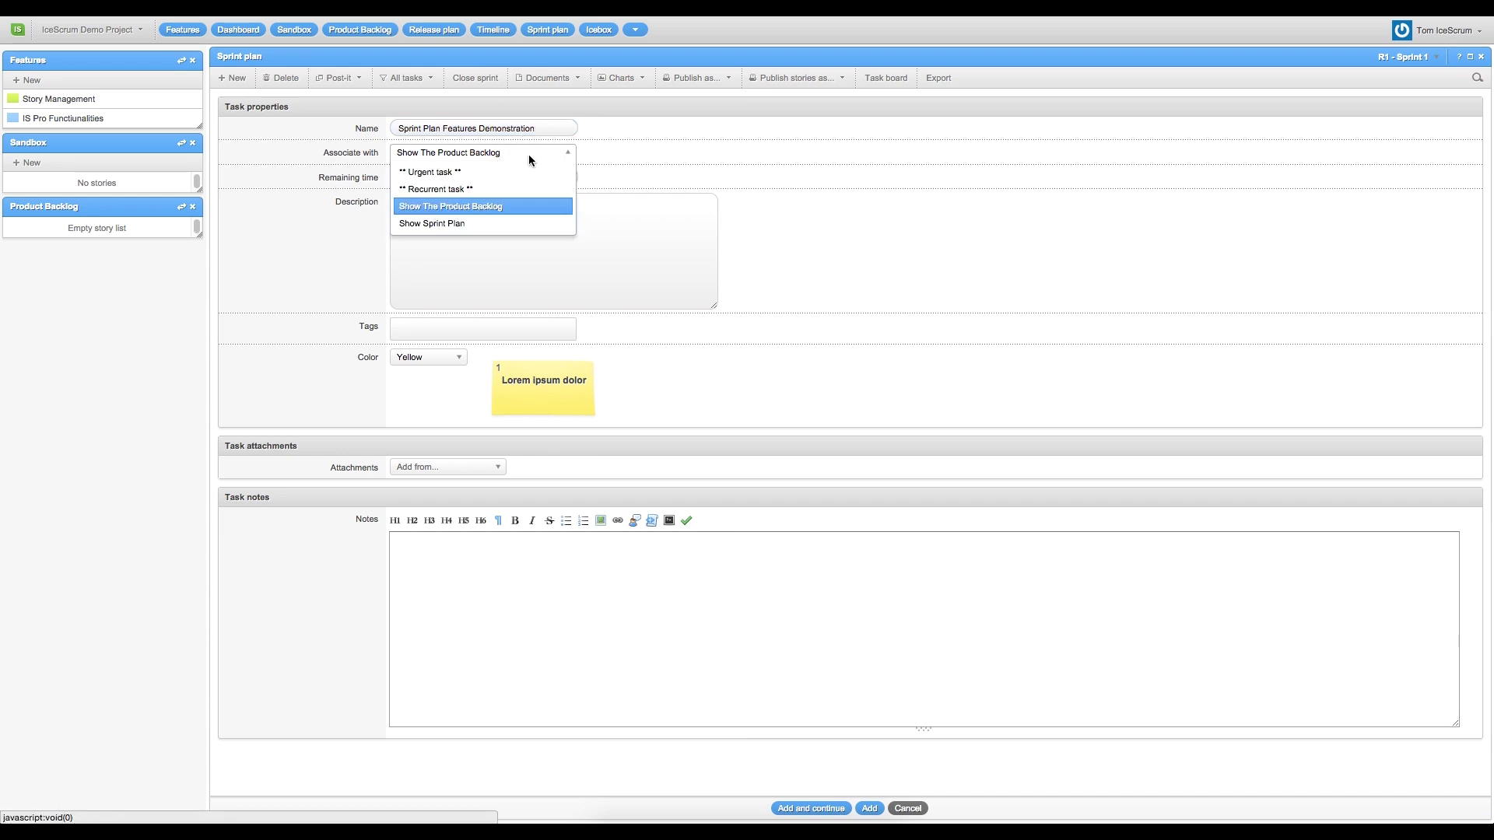
pyautogui.click(498, 225)
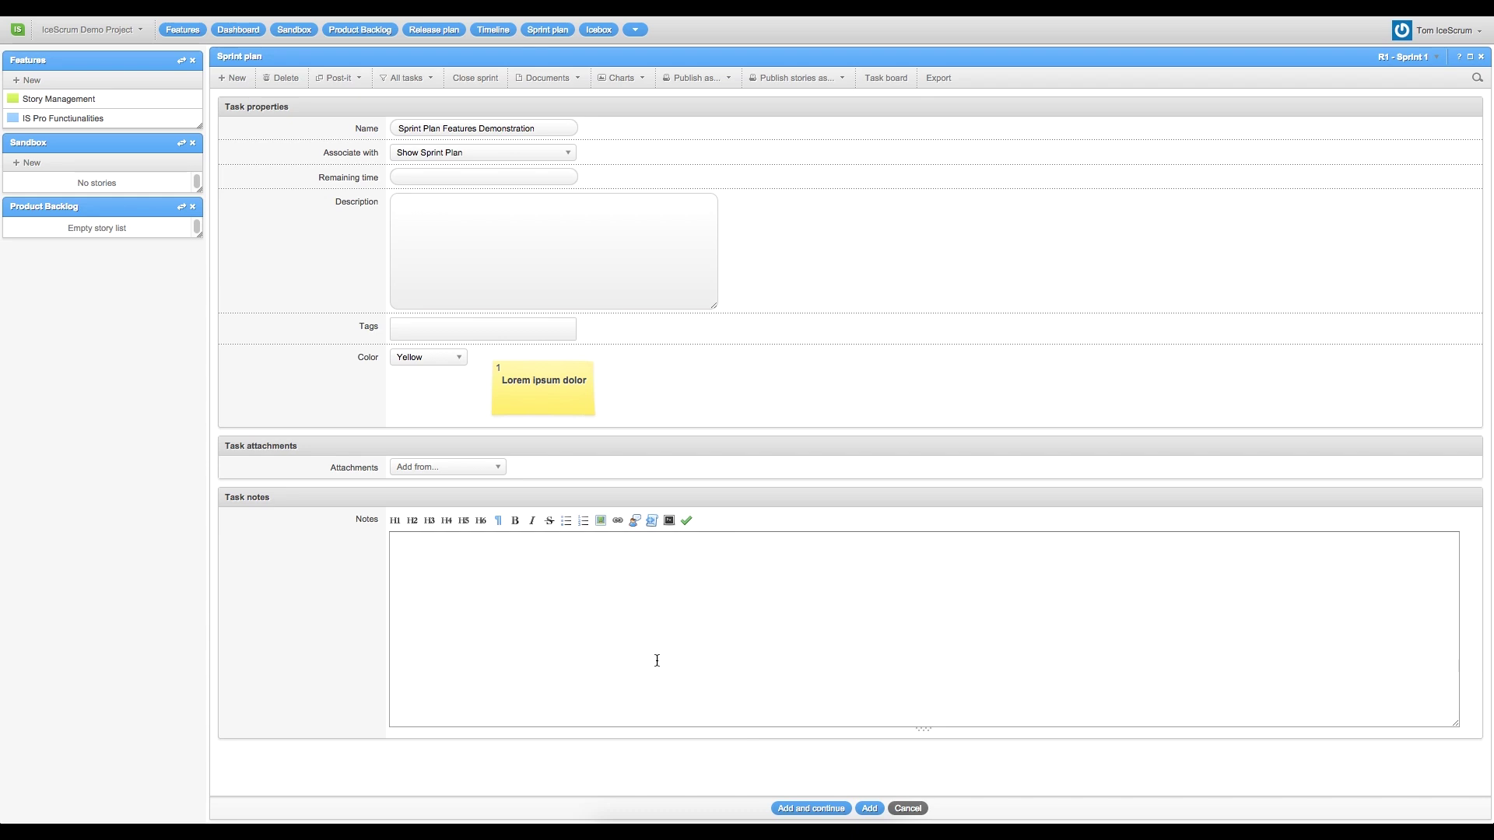
pyautogui.click(637, 754)
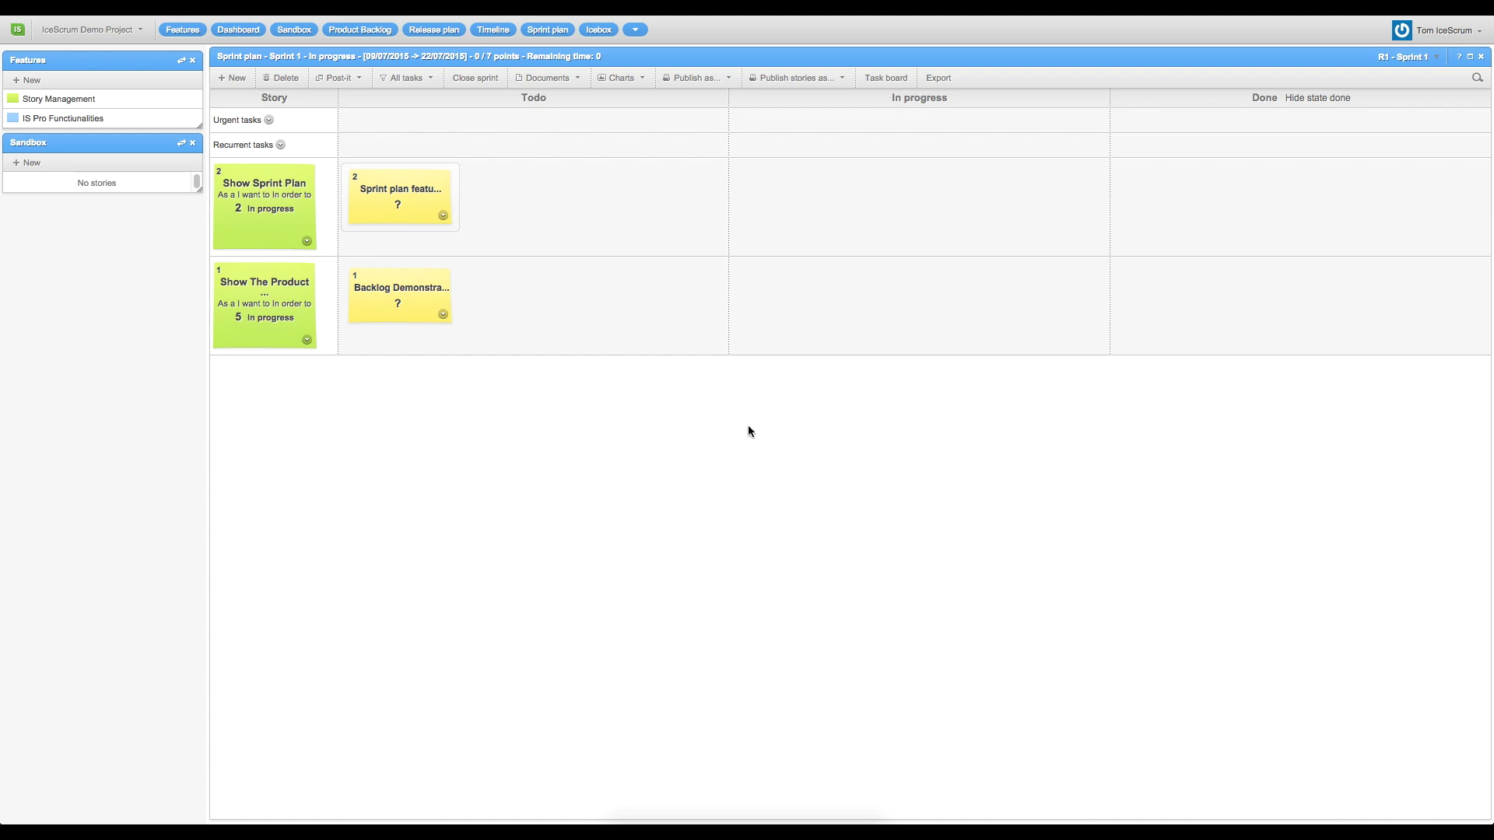
# - Move Sprint Plan Features Demonstration to In progress and Backlog Demonstration through to Done
pyautogui.moveTo(389, 208); pyautogui.dragTo(918, 207)
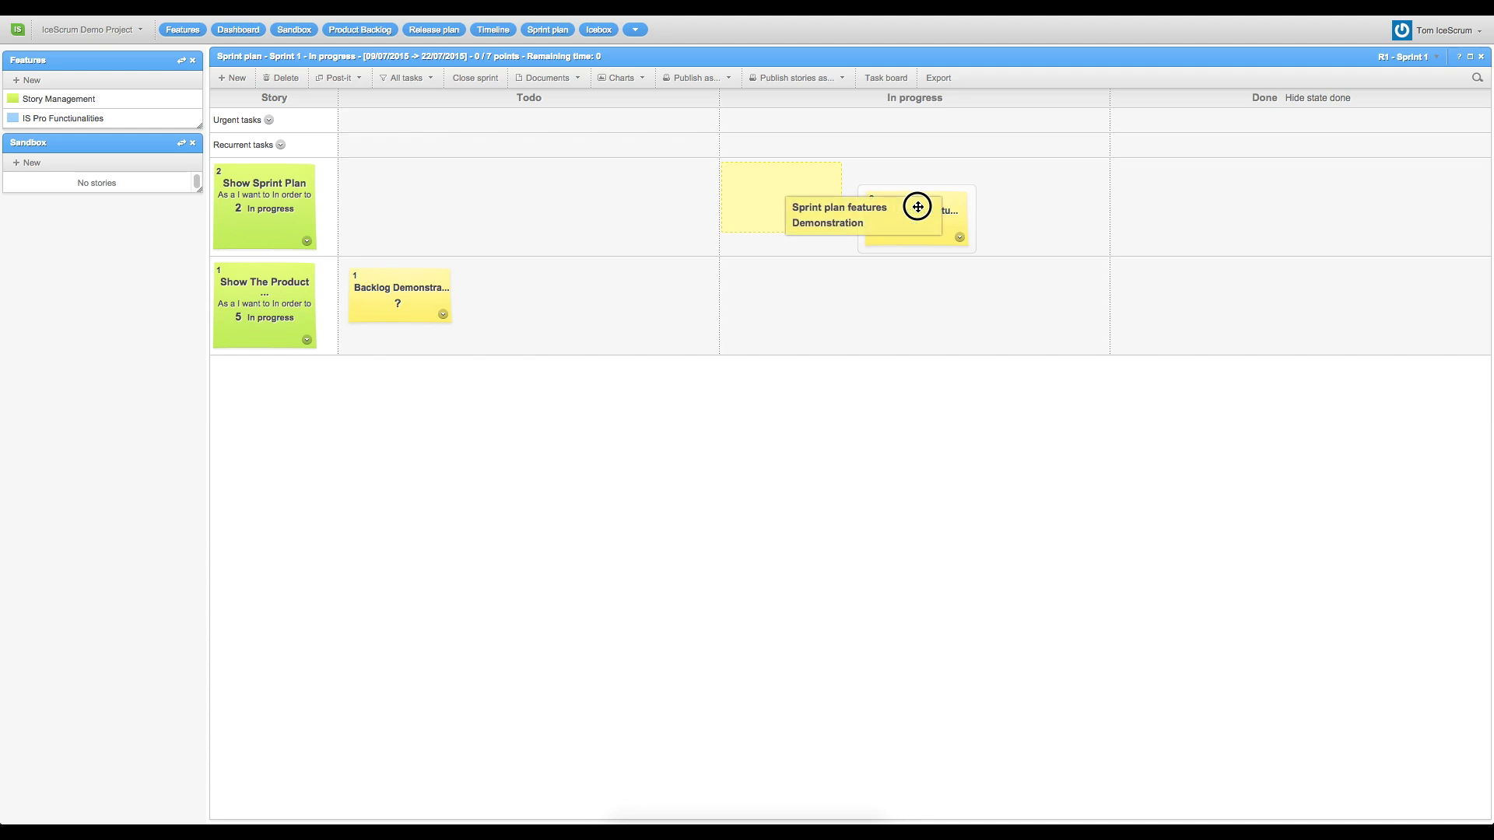
pyautogui.moveTo(919, 207); pyautogui.dragTo(918, 208)
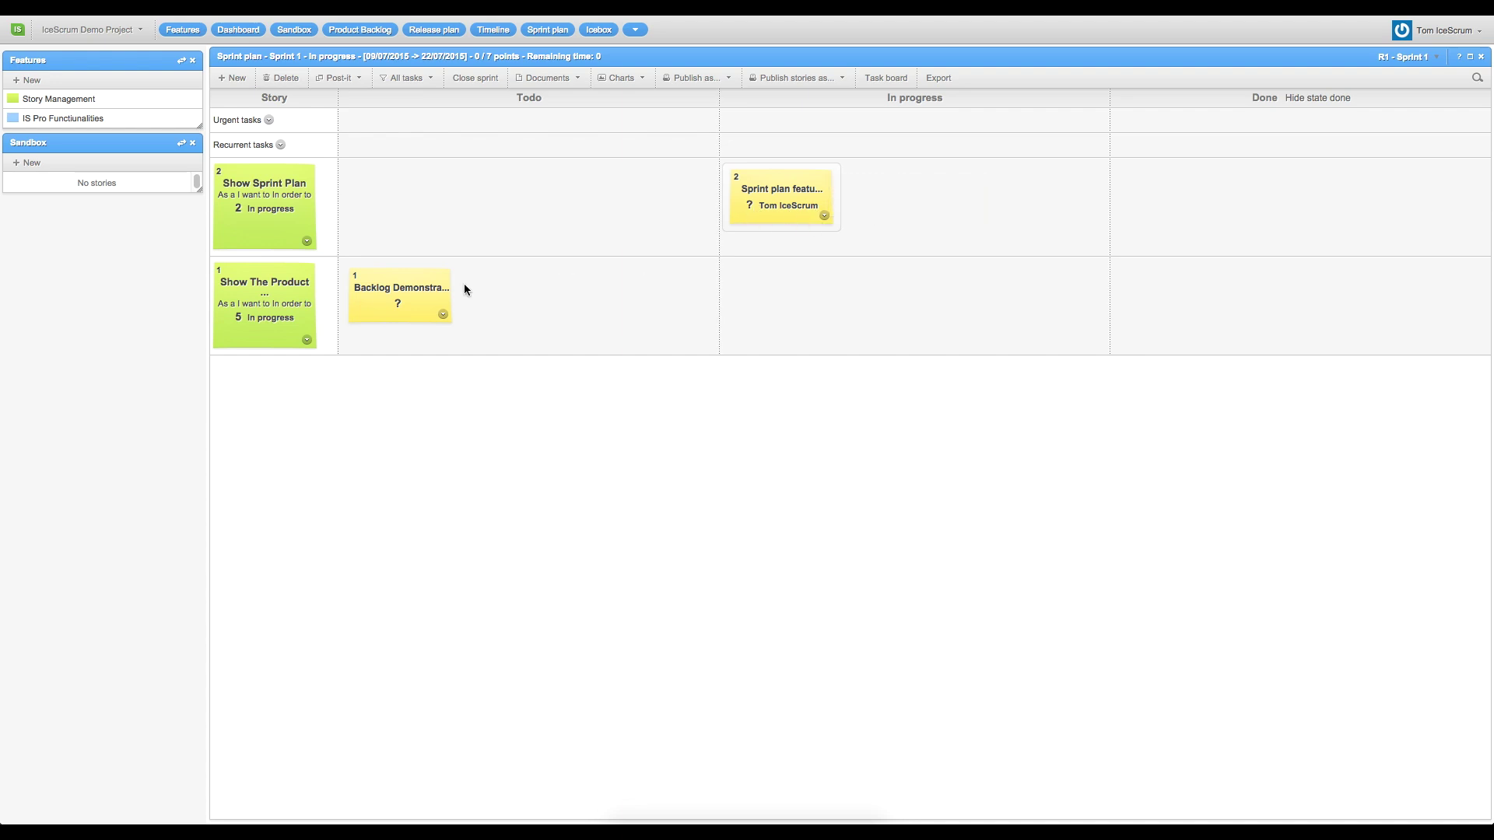
pyautogui.moveTo(426, 290); pyautogui.dragTo(834, 290)
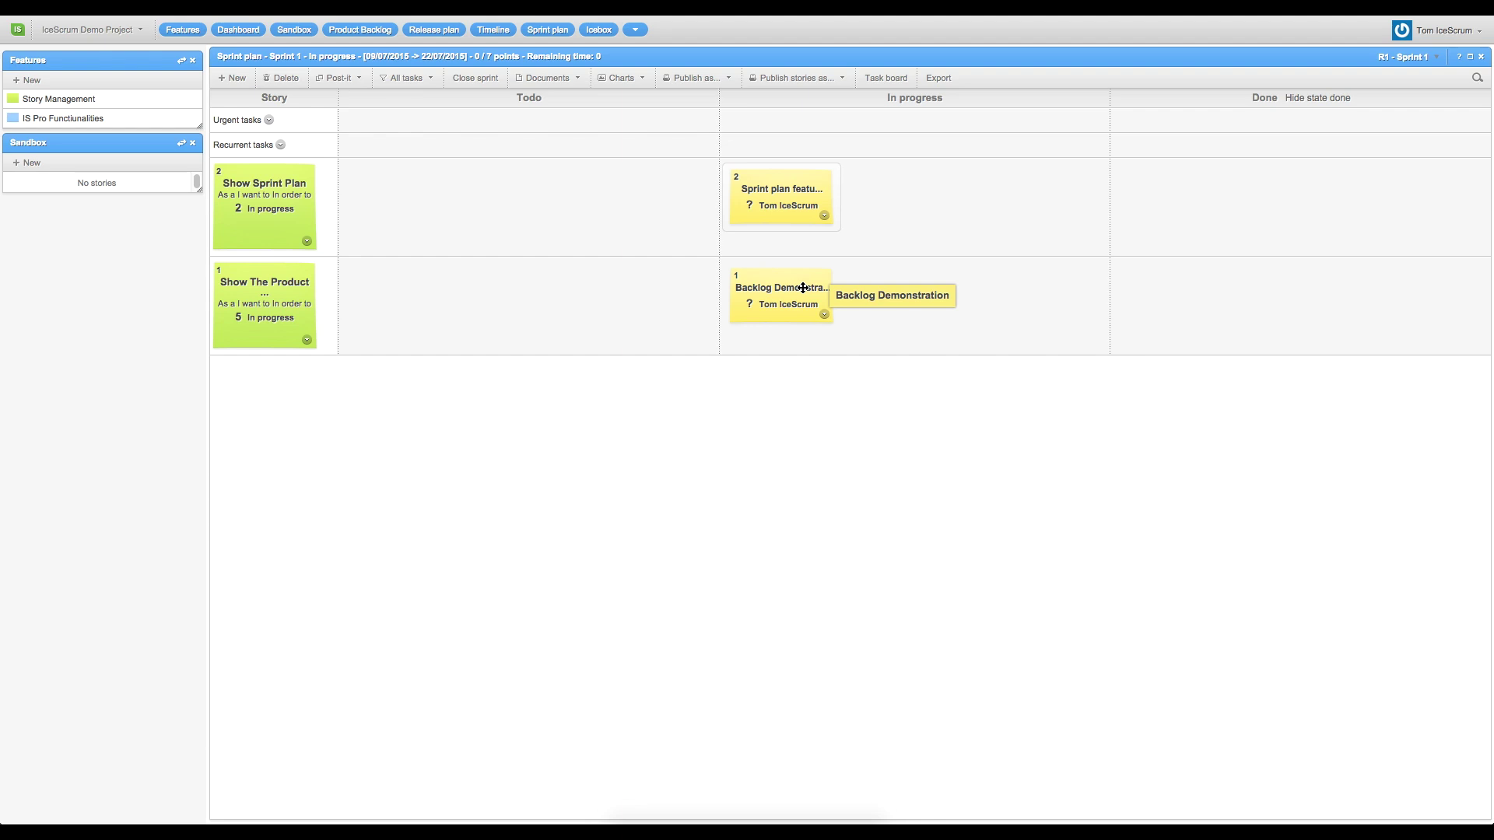
pyautogui.moveTo(787, 283); pyautogui.dragTo(1195, 282)
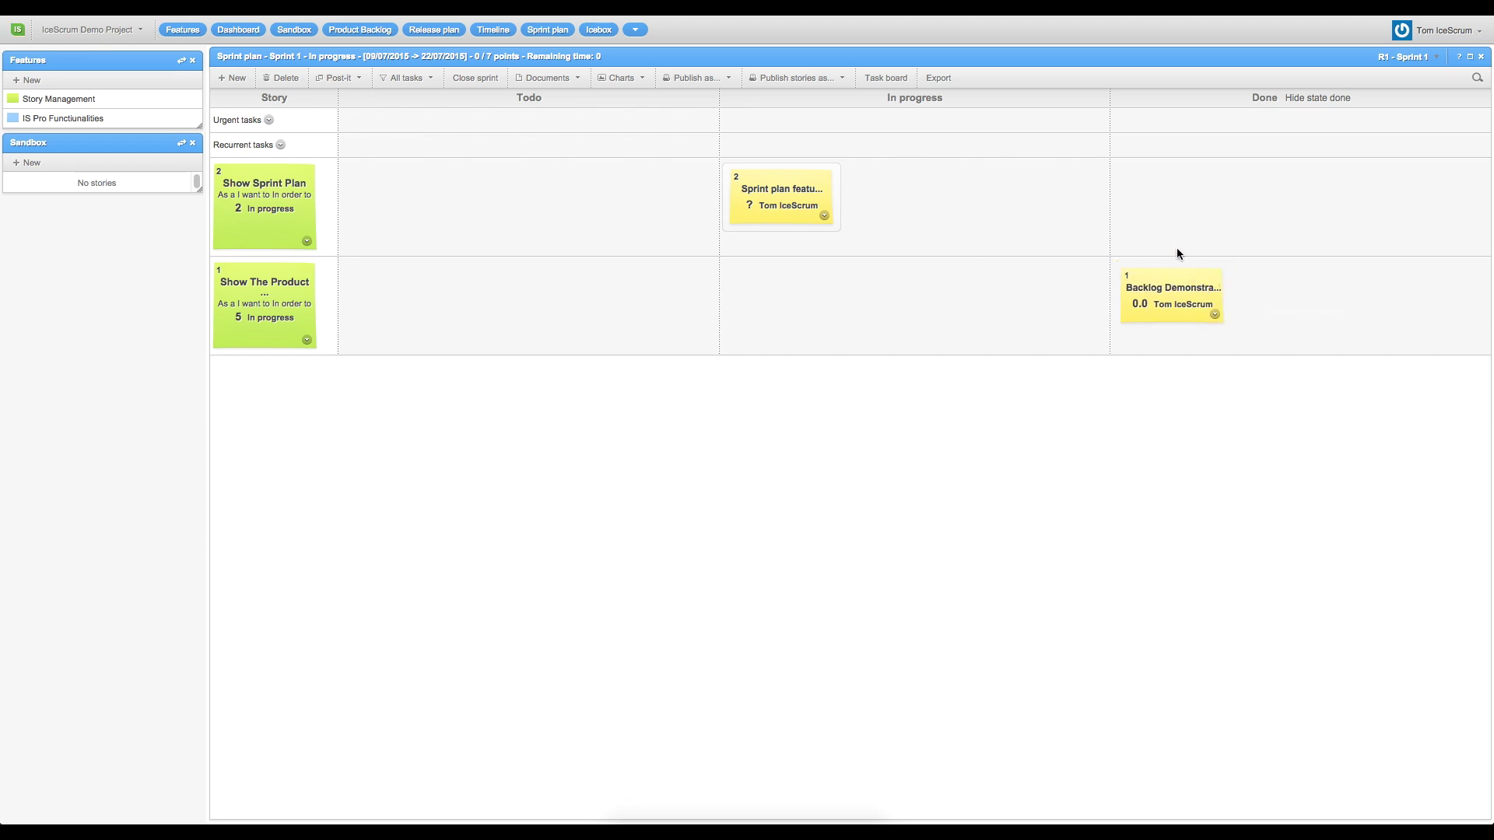
# - Declare the 5-point story done and shift the Show Sprint Plan story to the next sprint
pyautogui.click(306, 340)
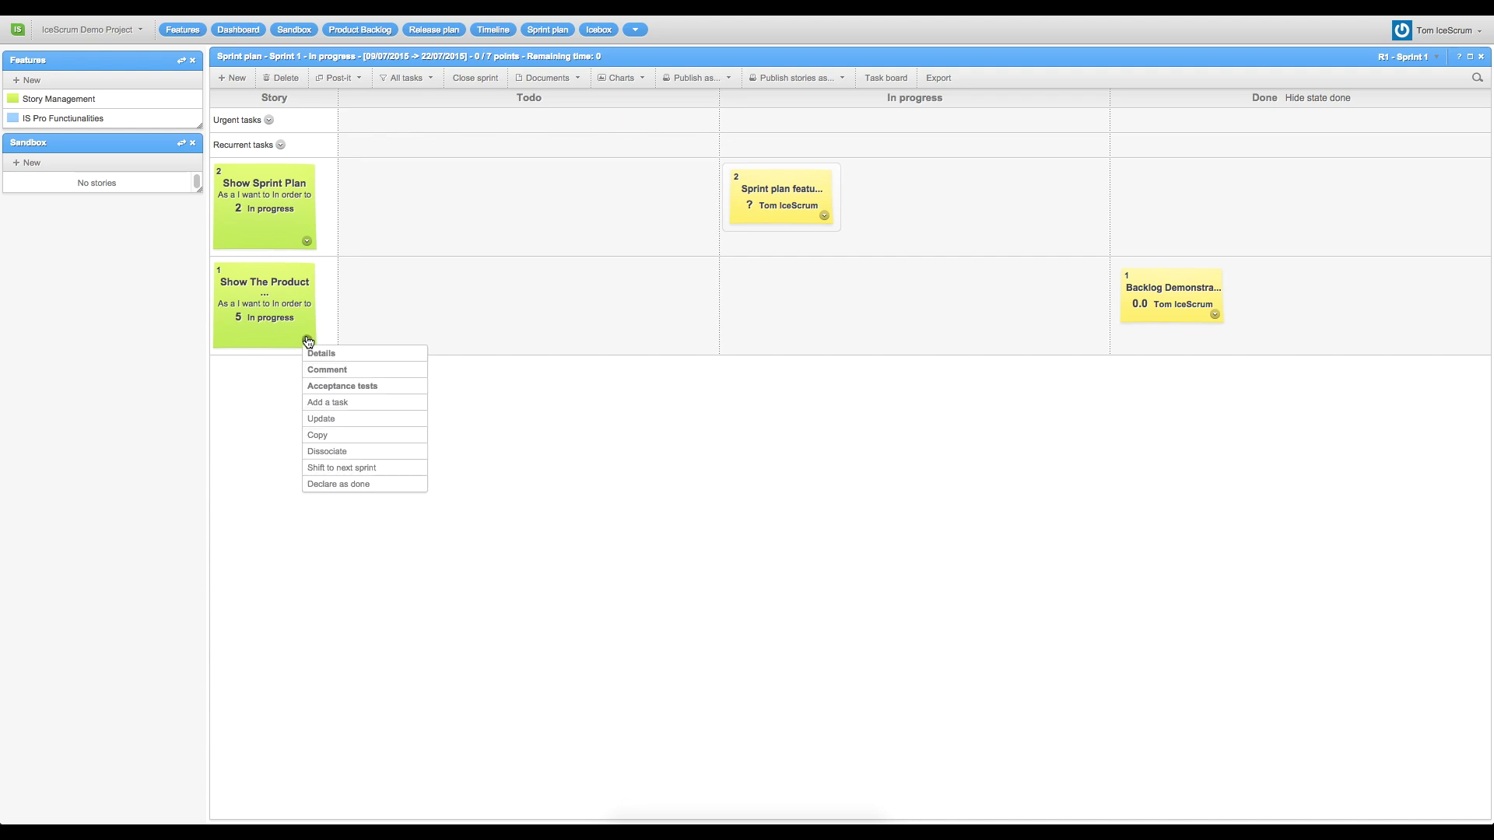
pyautogui.click(356, 486)
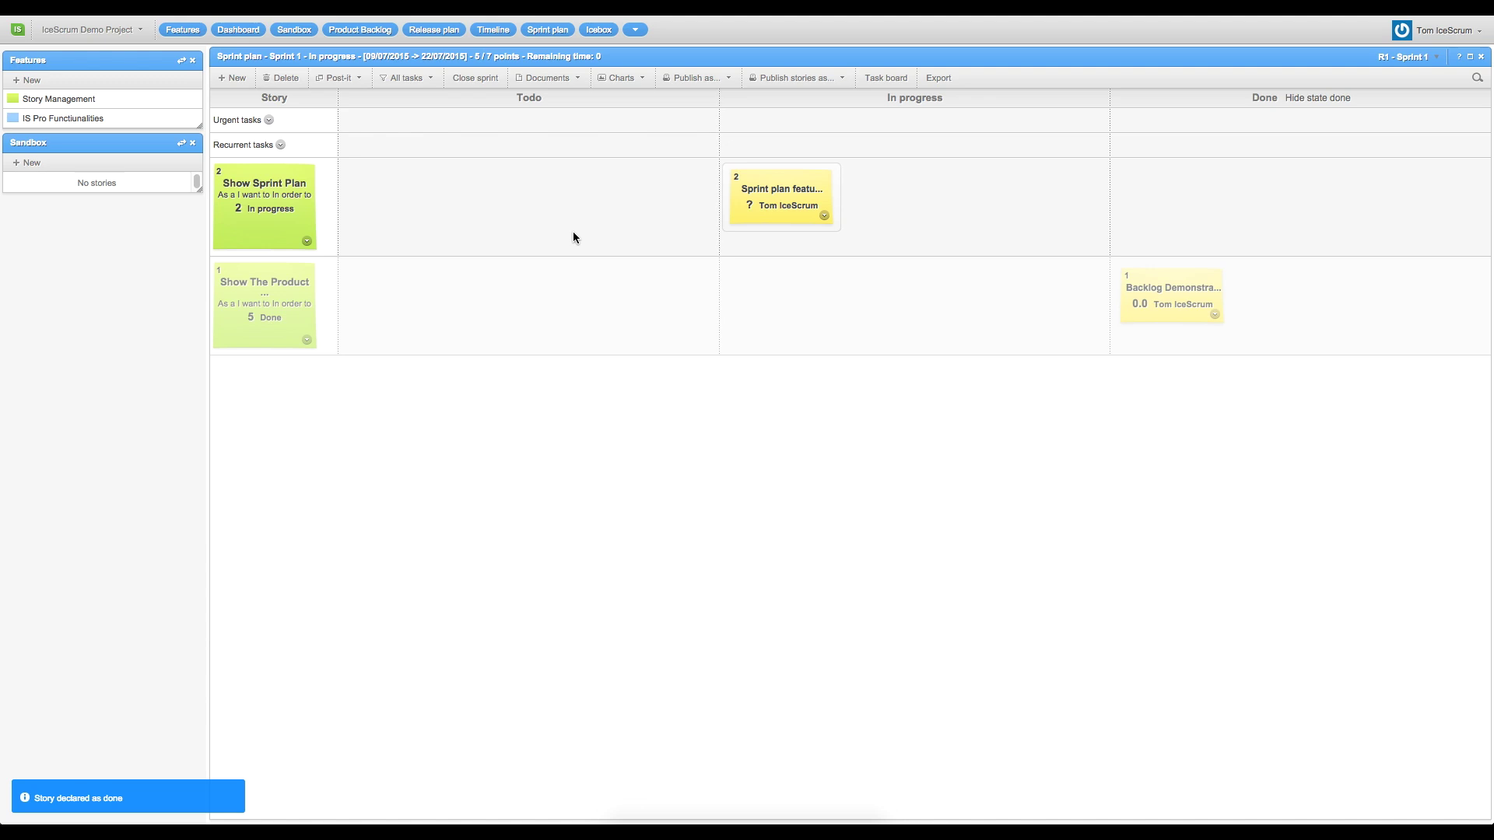
pyautogui.click(308, 242)
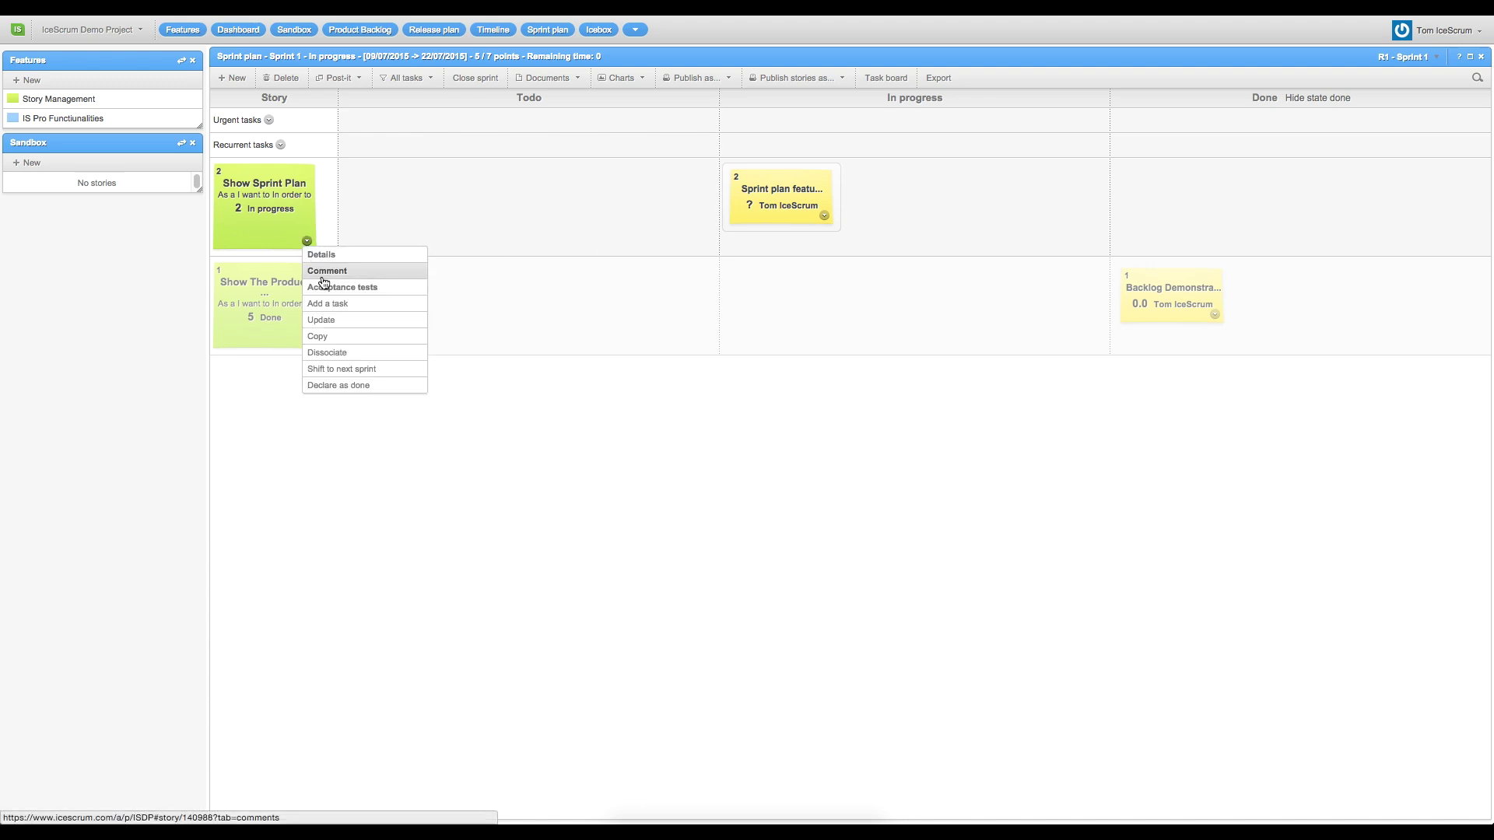
pyautogui.click(351, 371)
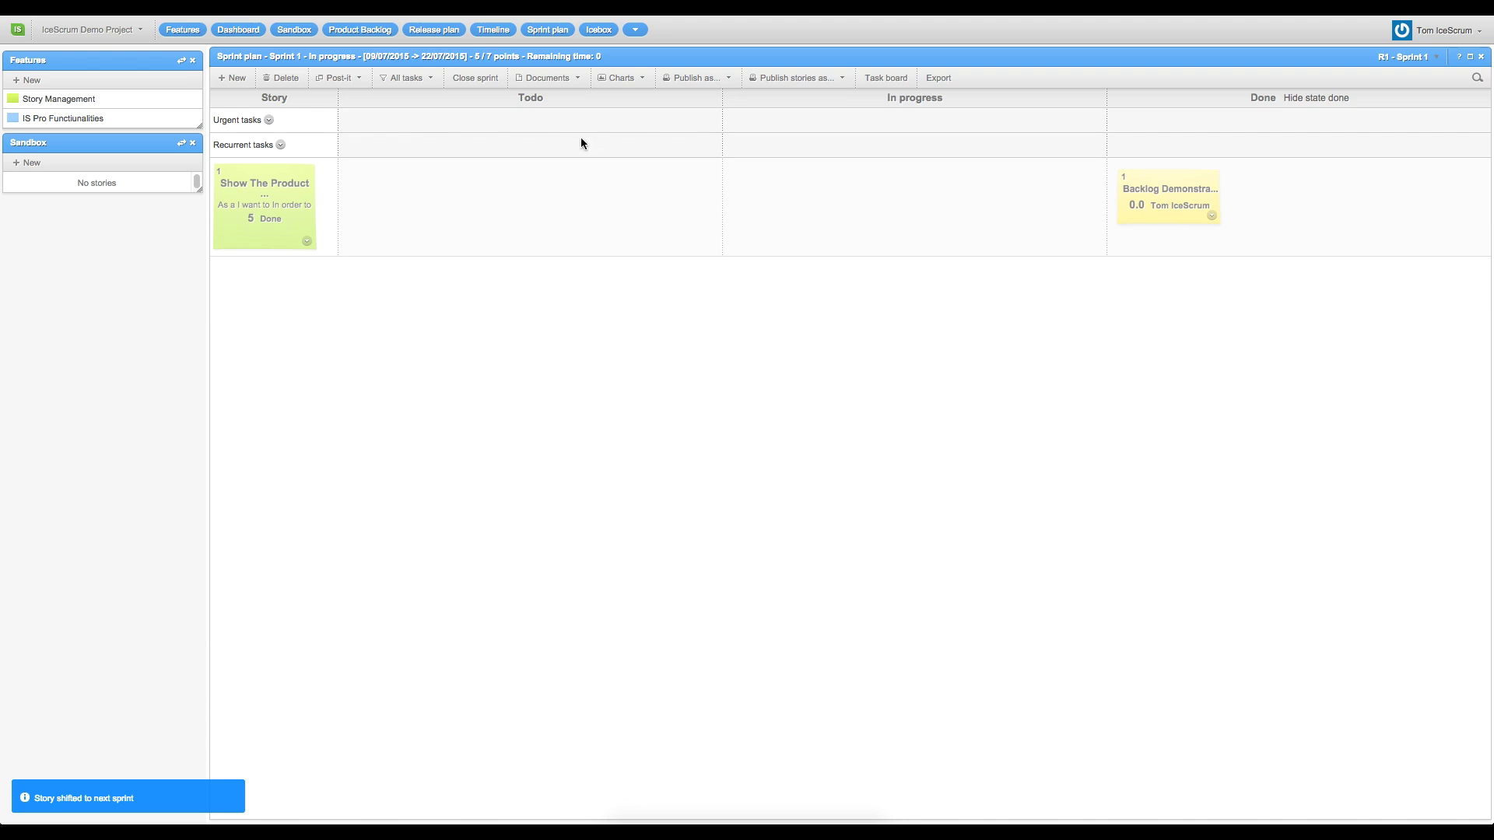
# - Close Sprint 1, accepting the warning and leaving the version unset
pyautogui.click(477, 78)
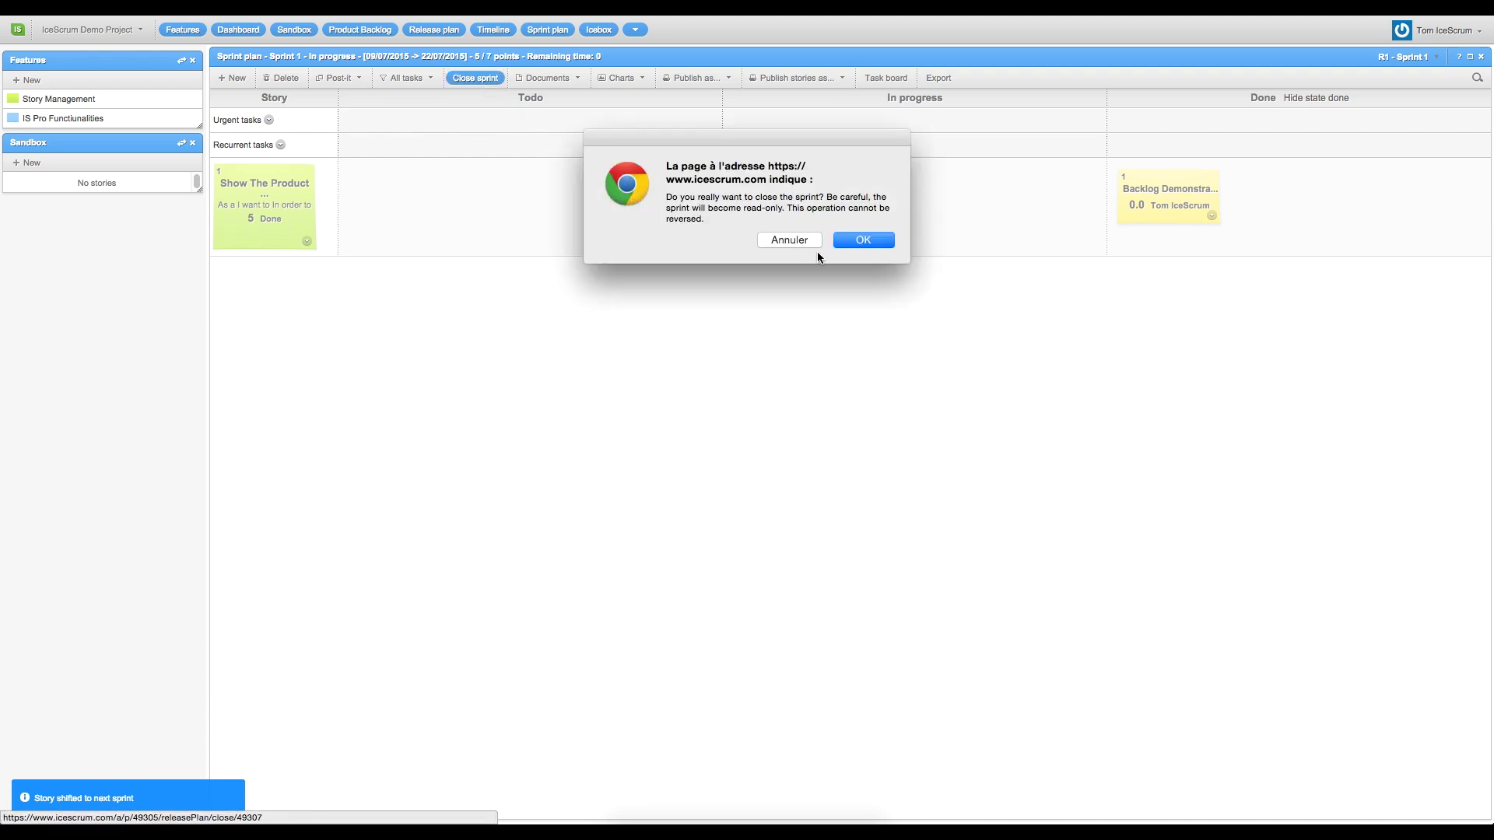
pyautogui.click(859, 241)
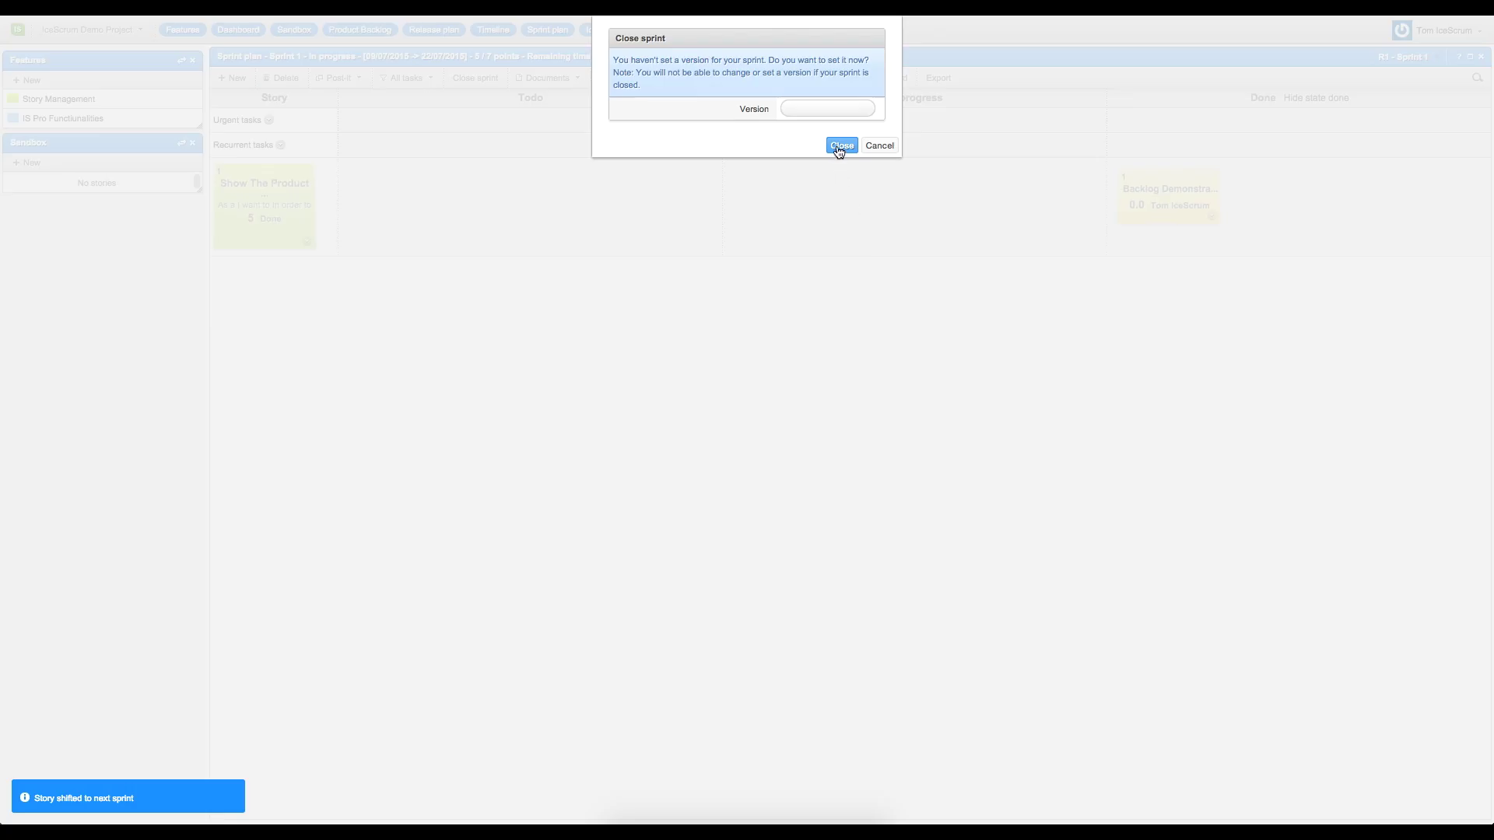
pyautogui.click(840, 146)
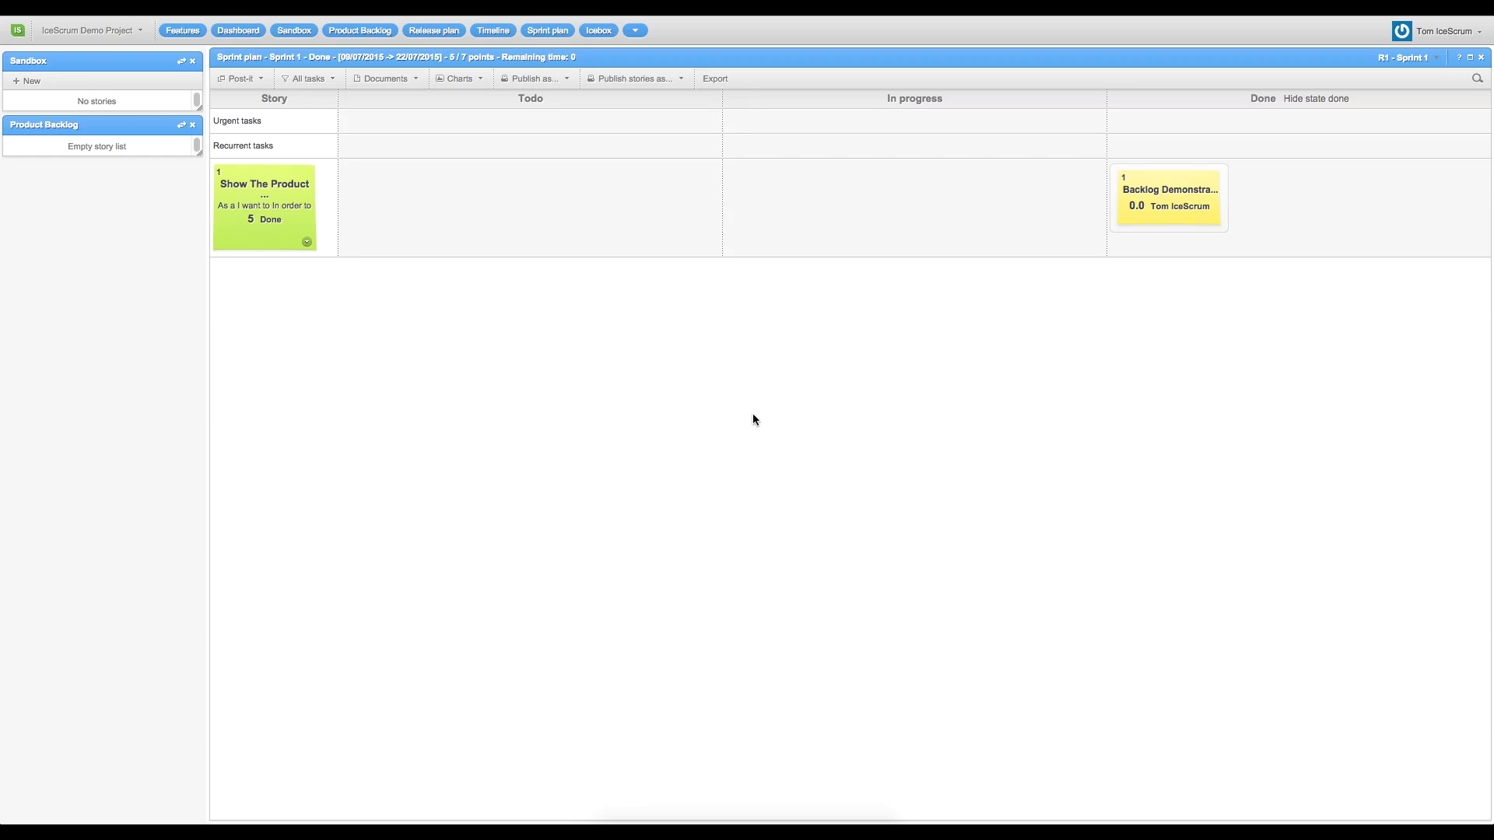
# - Load the Sprint 2 plan and move the Sprint Plan Features task into In progress
pyautogui.click(553, 38)
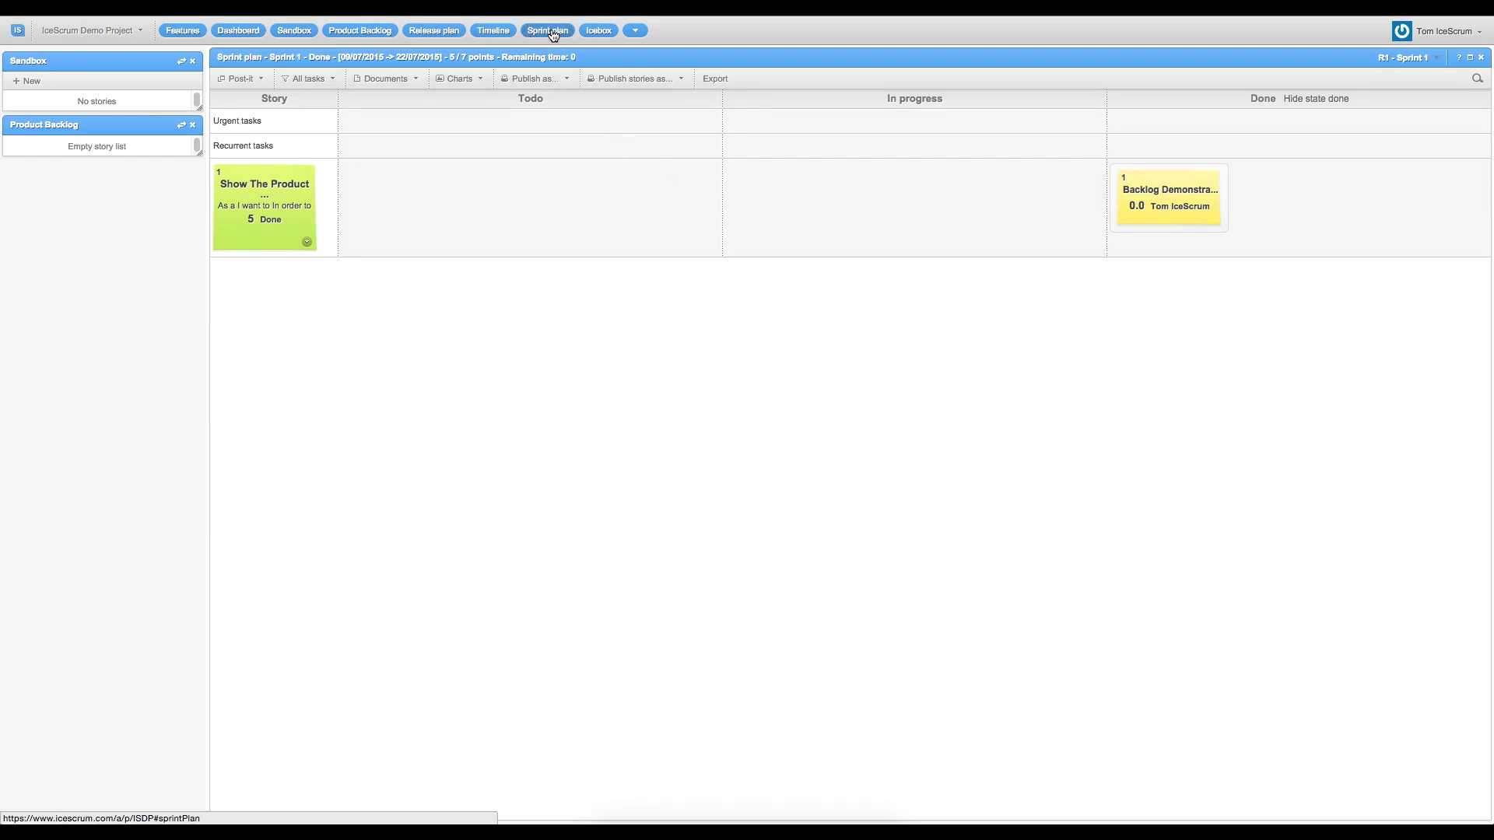
pyautogui.click(554, 35)
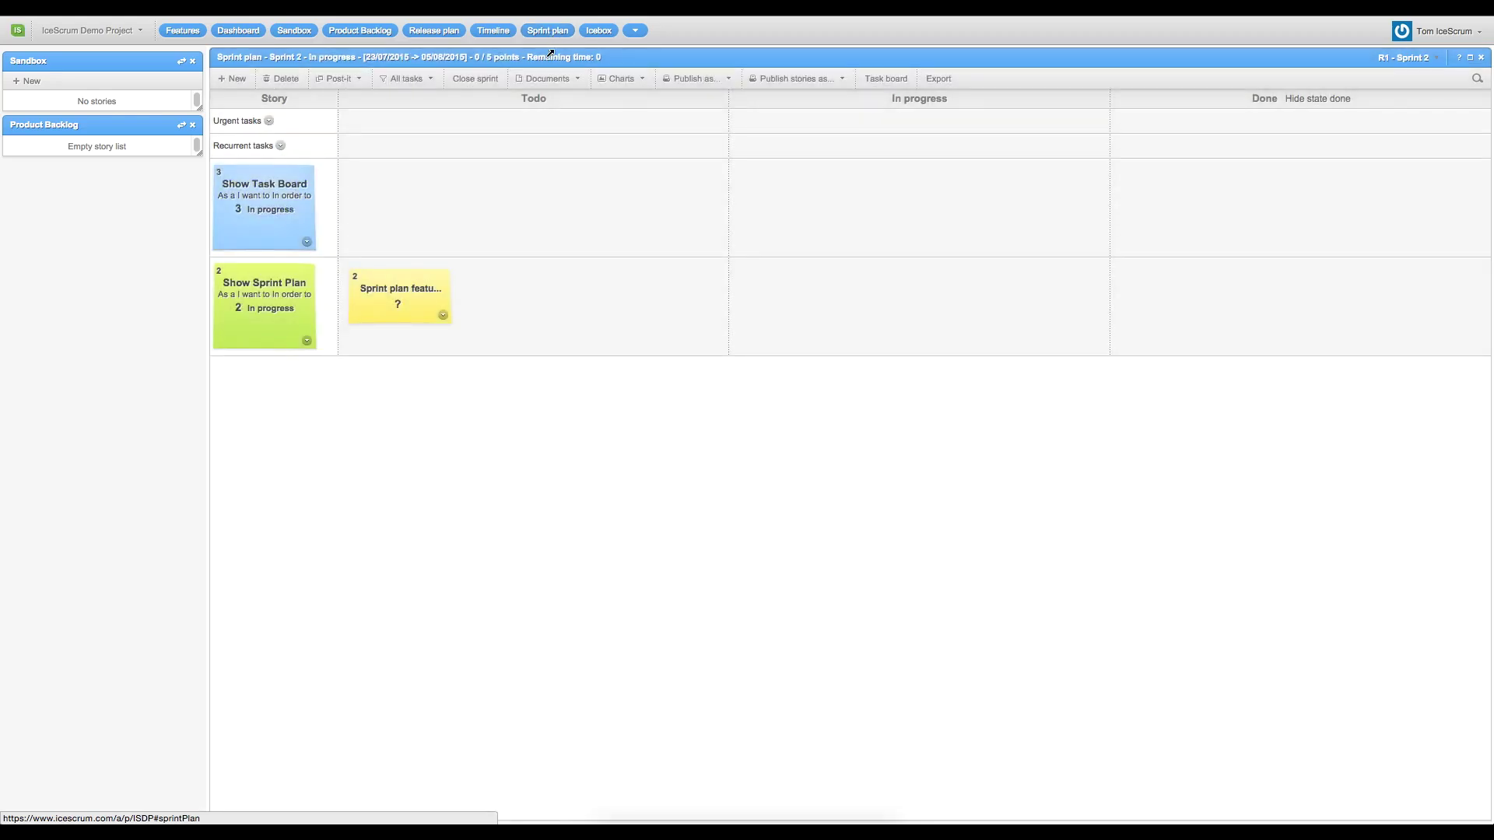
pyautogui.click(306, 341)
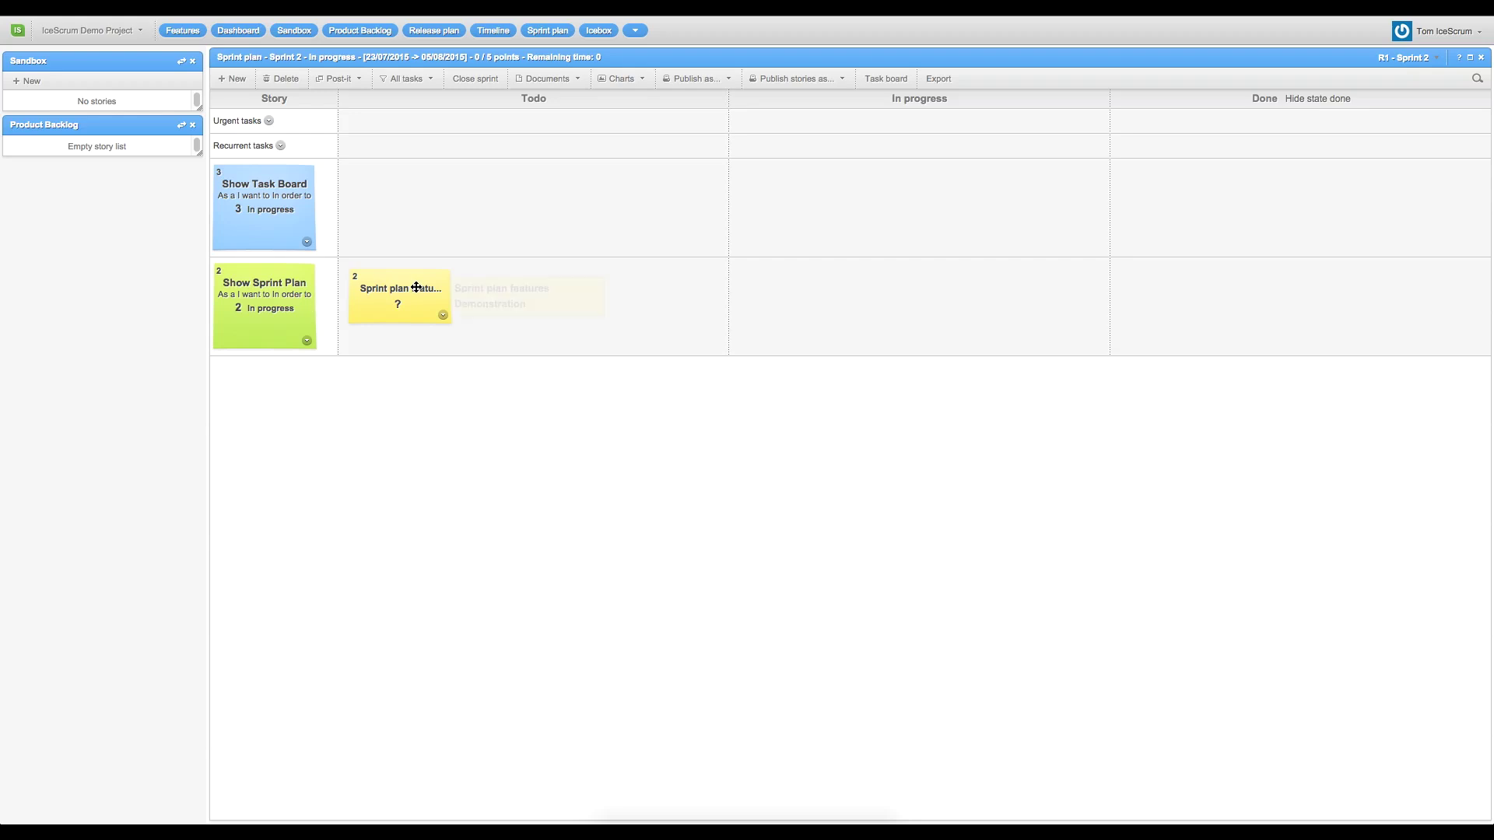
pyautogui.moveTo(413, 287); pyautogui.dragTo(822, 270)
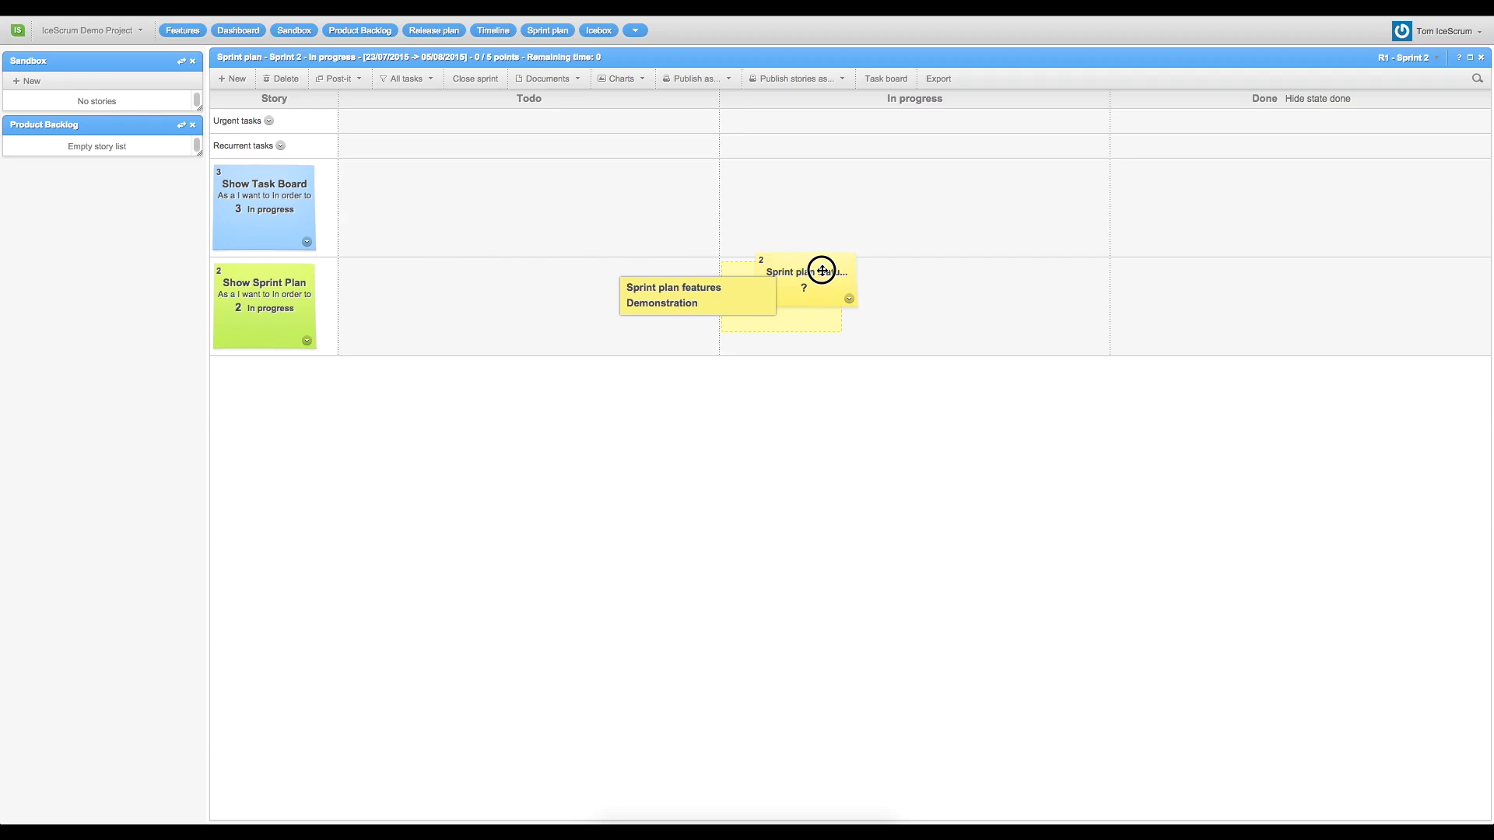
pyautogui.moveTo(823, 271); pyautogui.dragTo(823, 271)
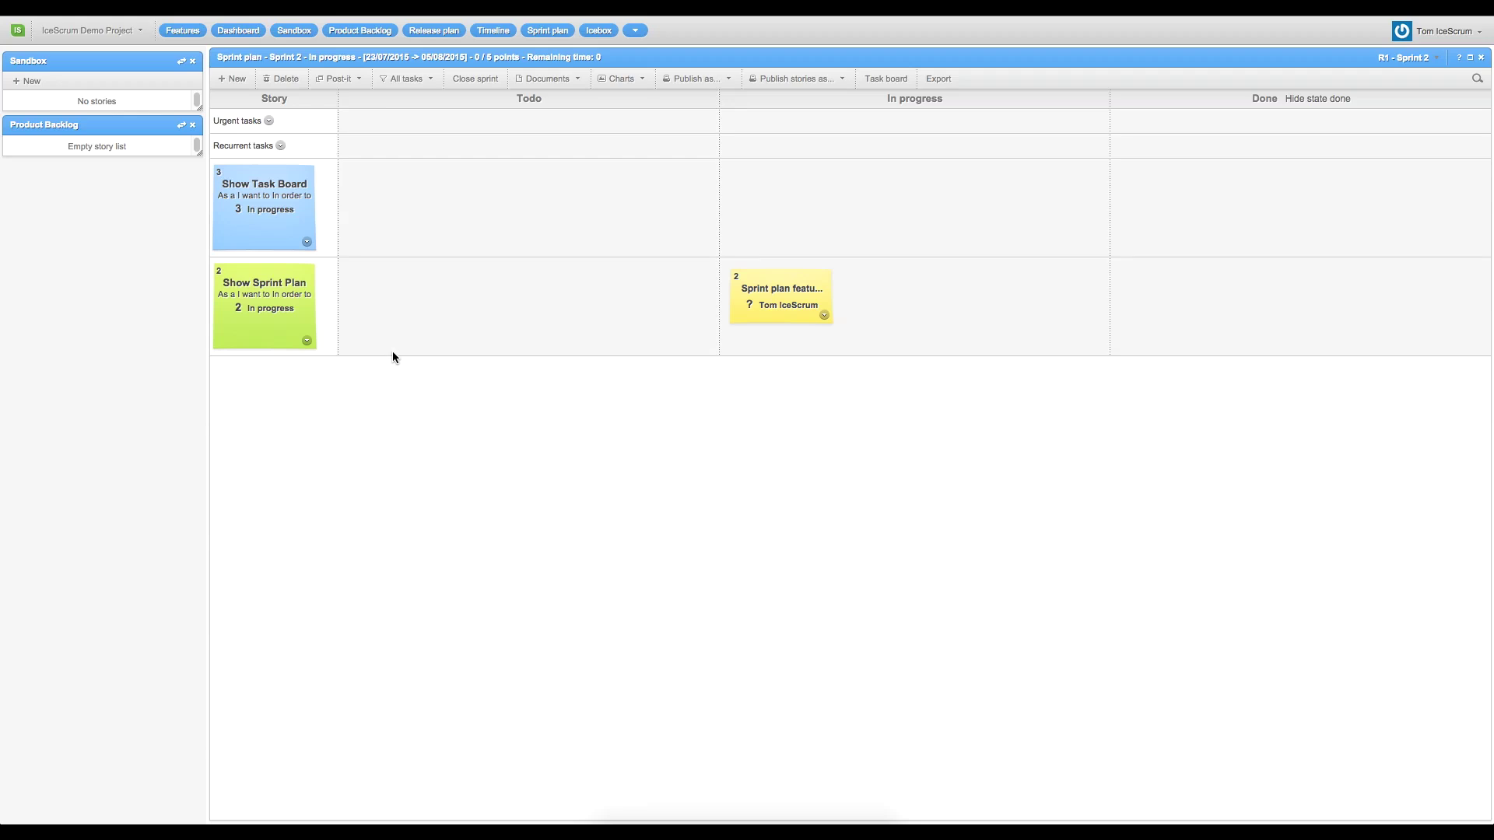
pyautogui.click(235, 78)
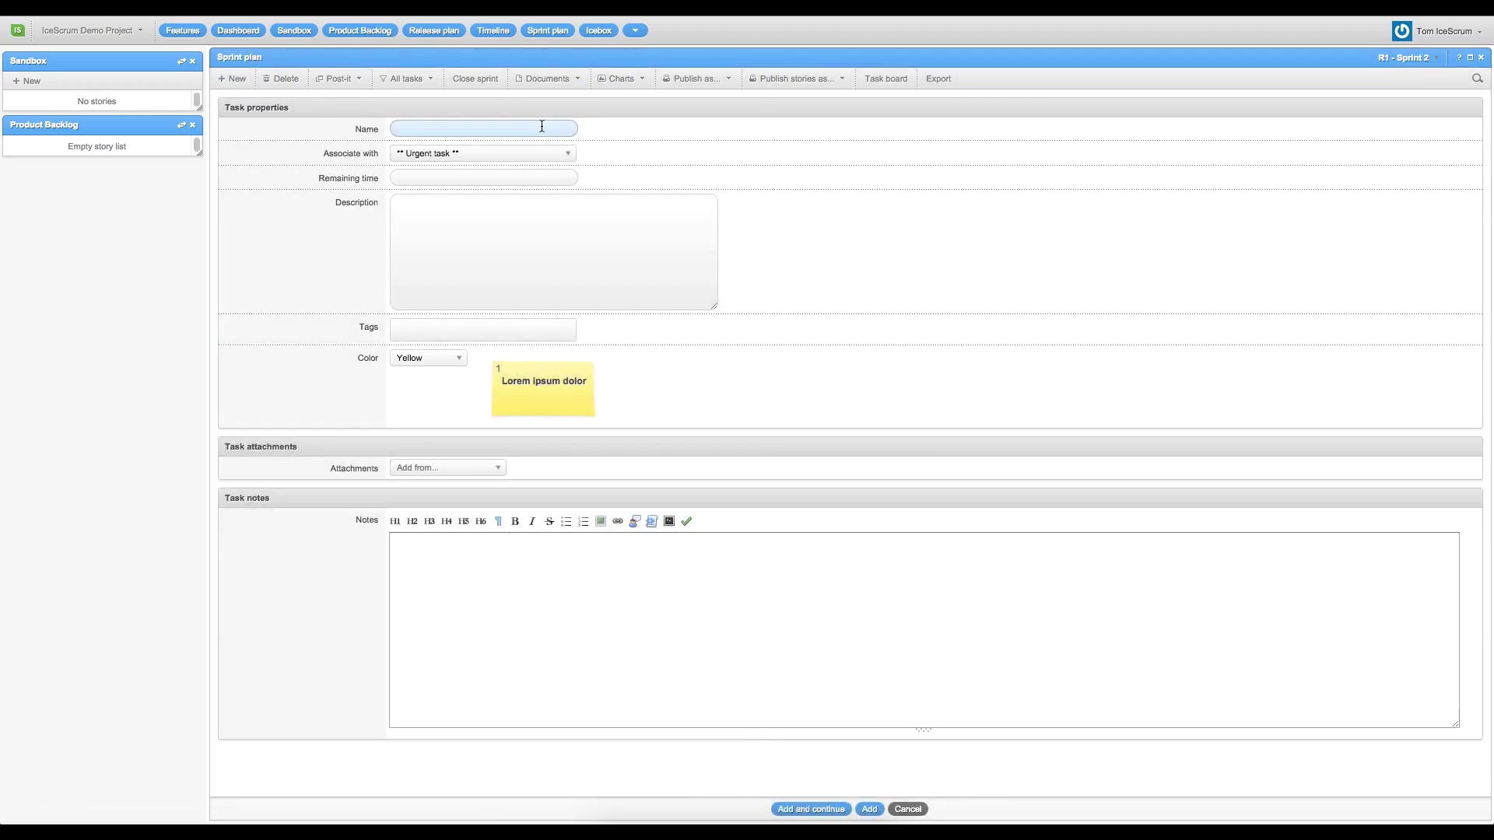
# - Add a task named 'Technical Task' under the Show Task Board story
pyautogui.write('Technical Task')
pyautogui.click(550, 158)
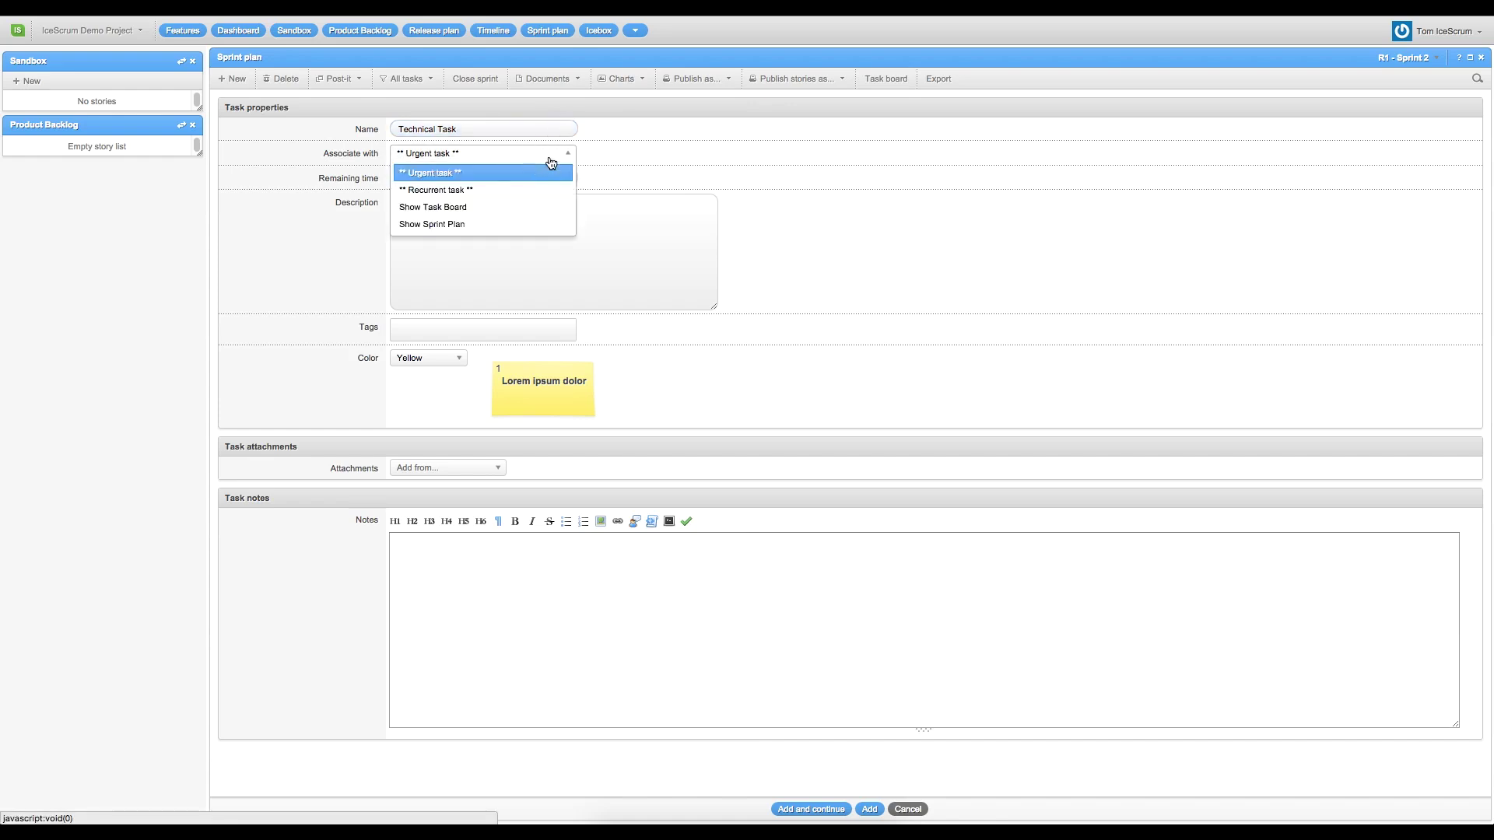
pyautogui.click(536, 211)
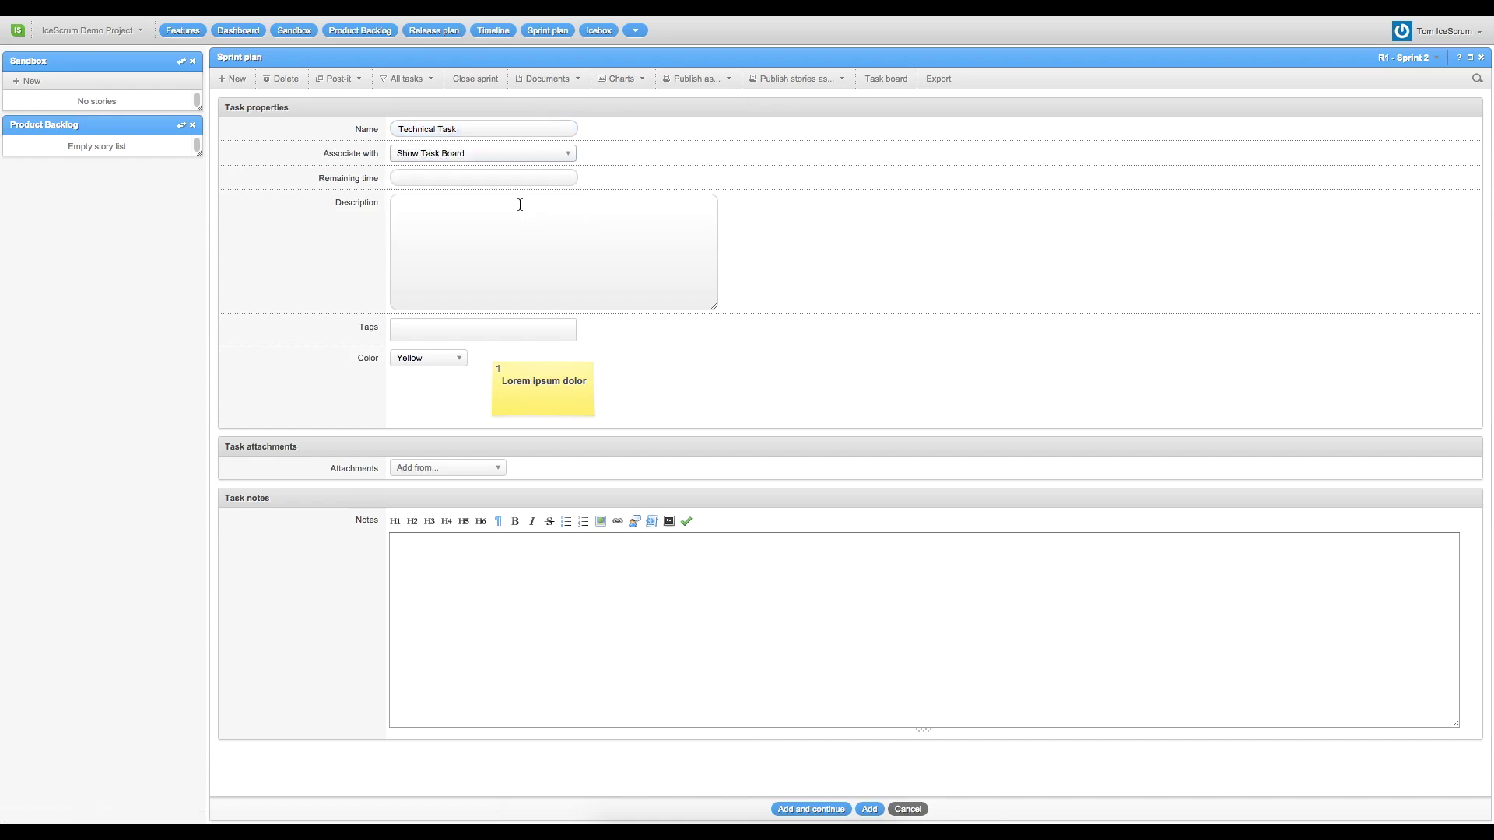
pyautogui.click(873, 811)
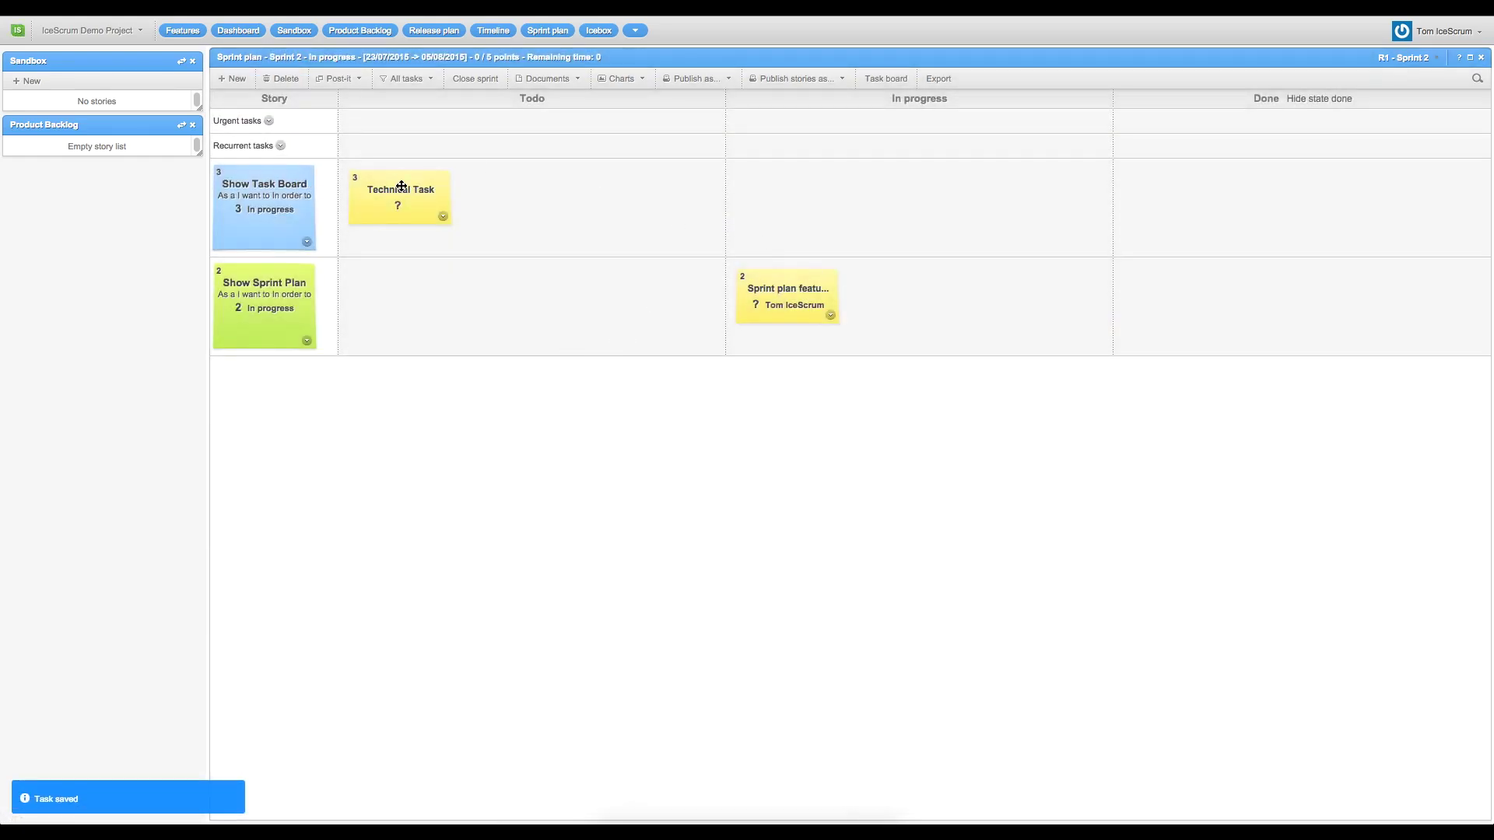
# - Move Technical Task into In progress and flag it as blocked
pyautogui.moveTo(401, 190); pyautogui.dragTo(810, 196)
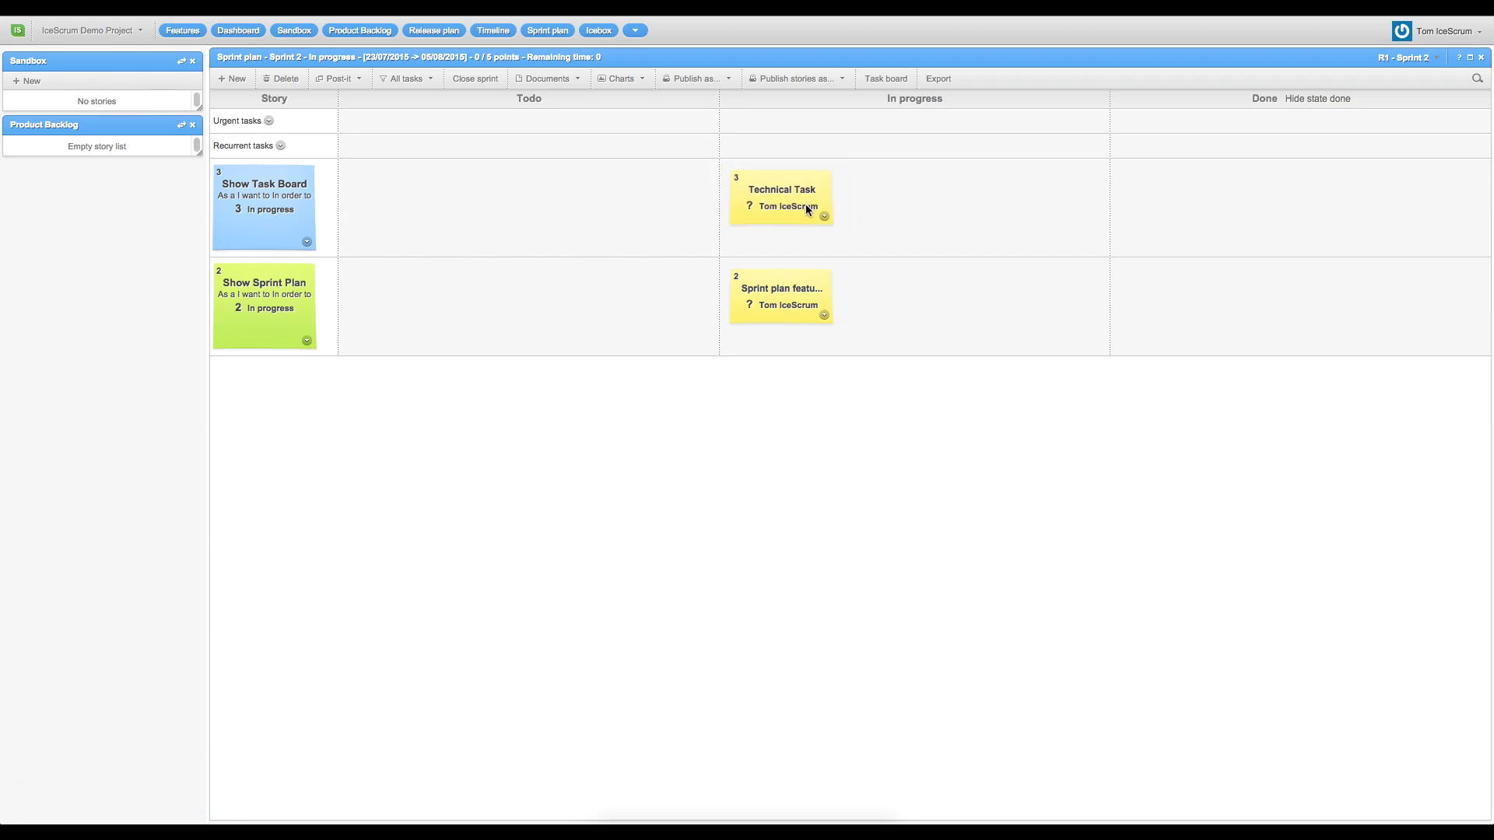
pyautogui.click(824, 217)
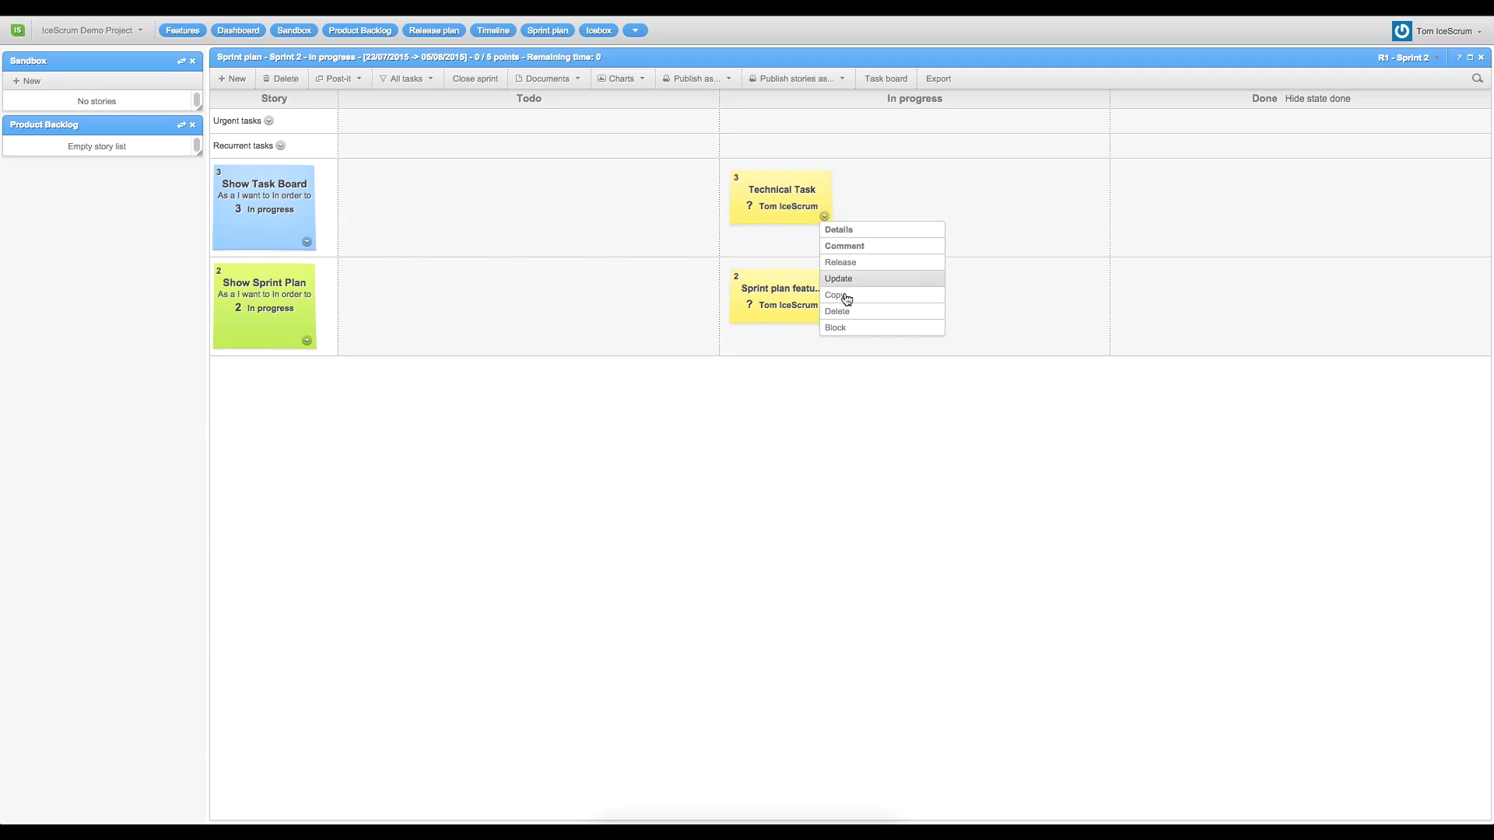
pyautogui.click(859, 334)
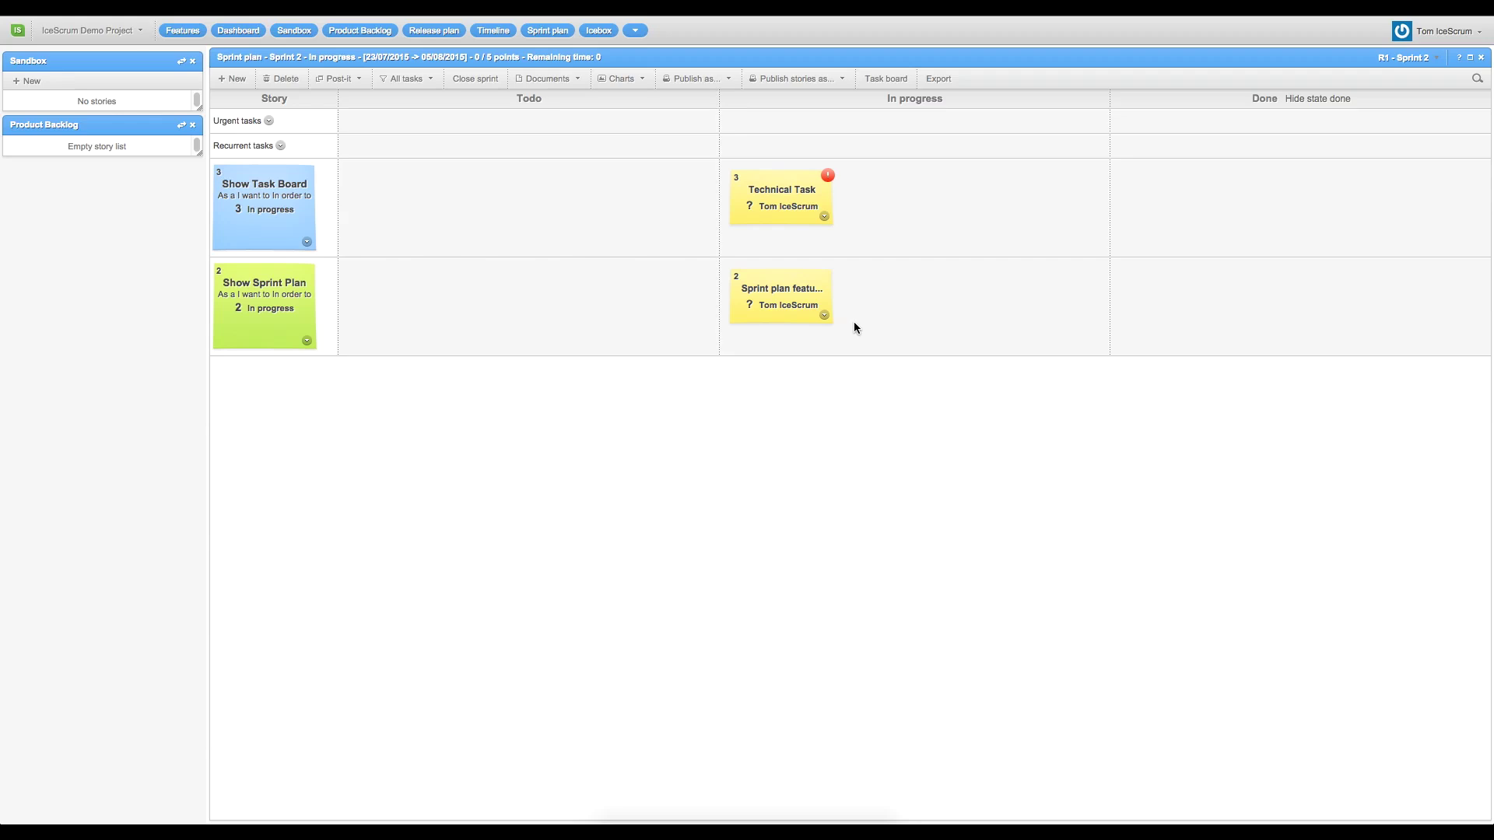
pyautogui.click(643, 79)
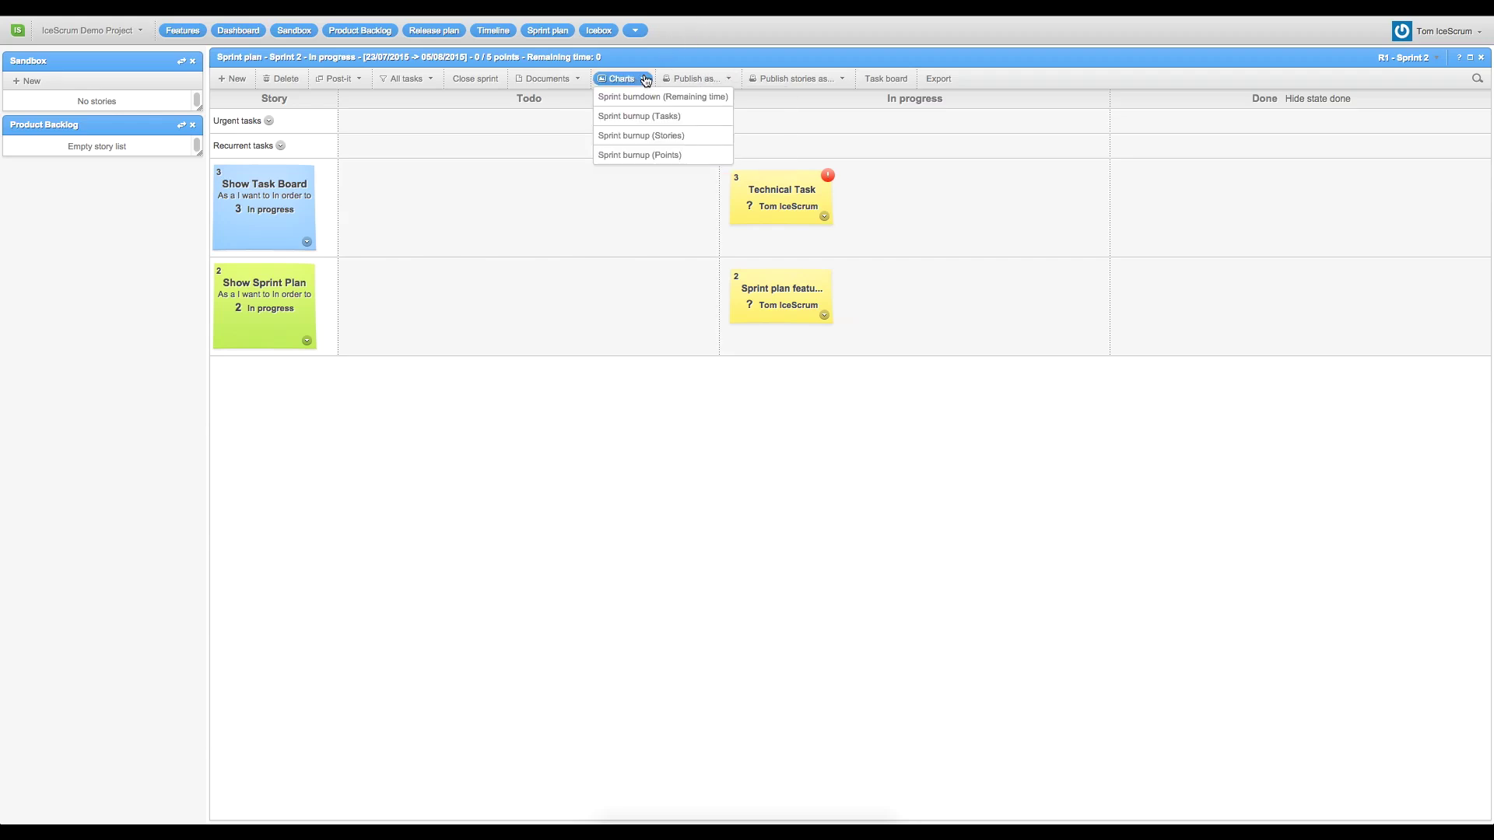